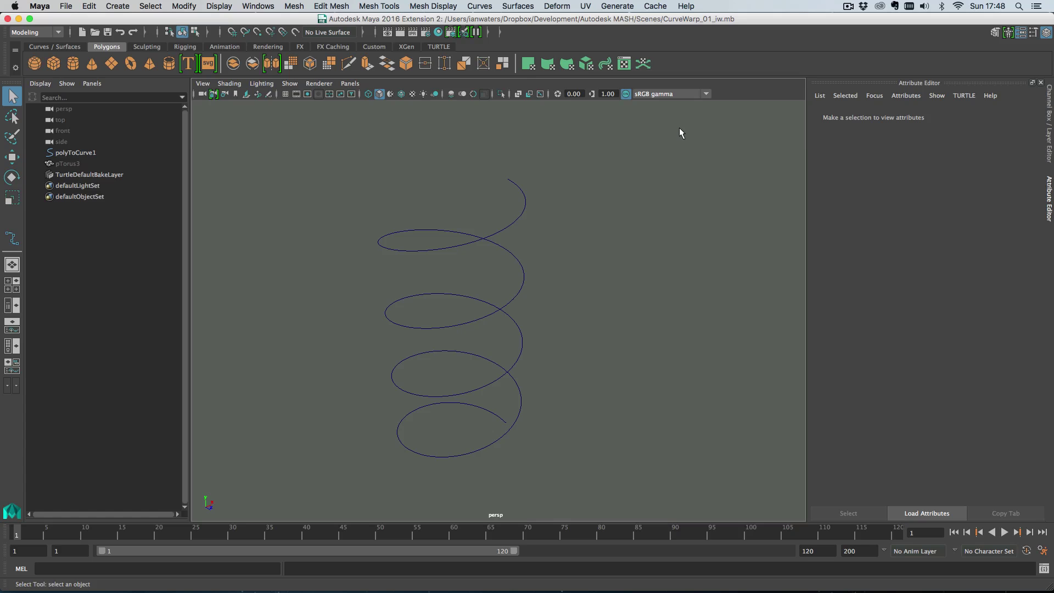
- Create a 3D Type text mesh and reduce its font size to about 9.64
left_click(188, 64)
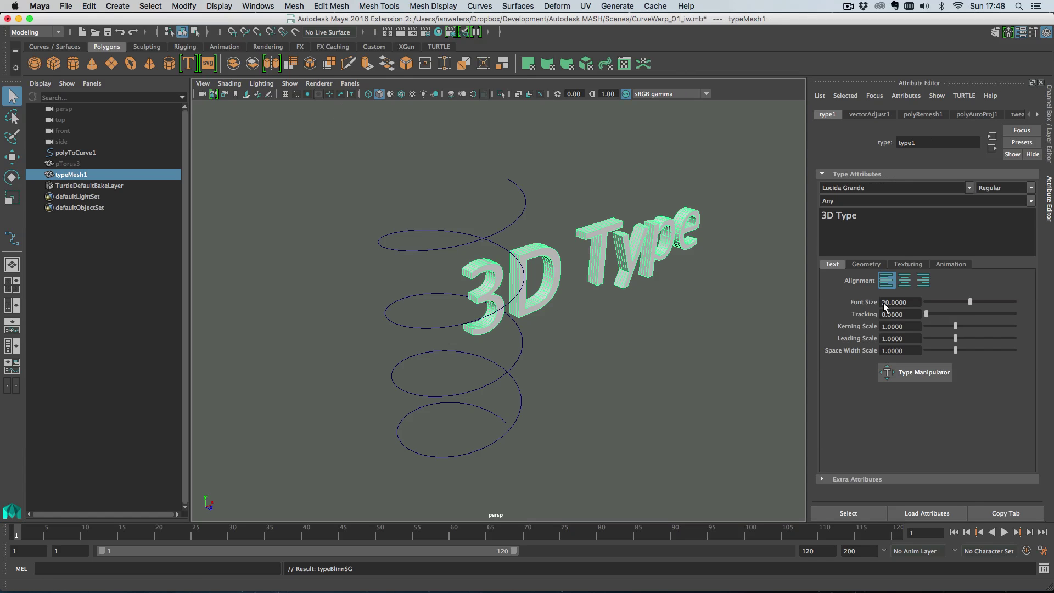
left_click_drag(951, 302, 948, 303)
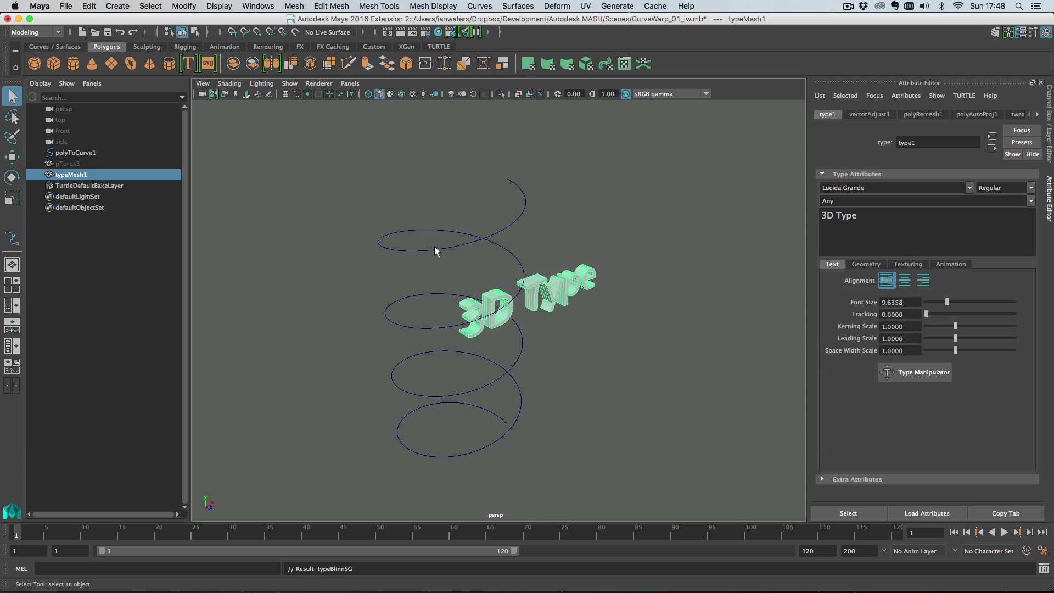
- Apply a Curve Warp deformer to the 3D text using the spiral curve polyToCurve1 as the path
left_click_drag(617, 317, 555, 265, "alt")
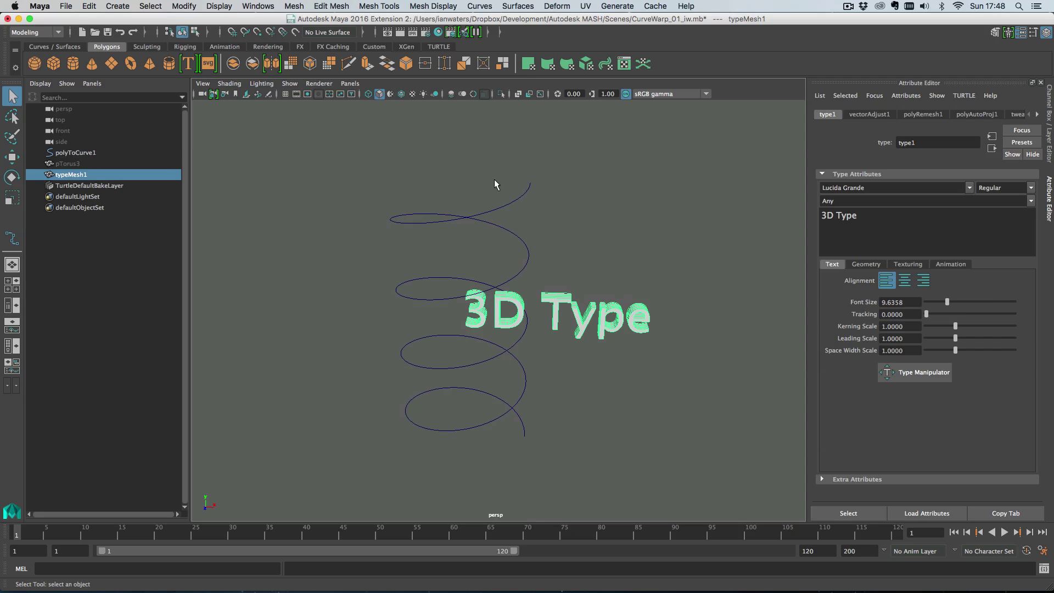
left_click(544, 259, "shift")
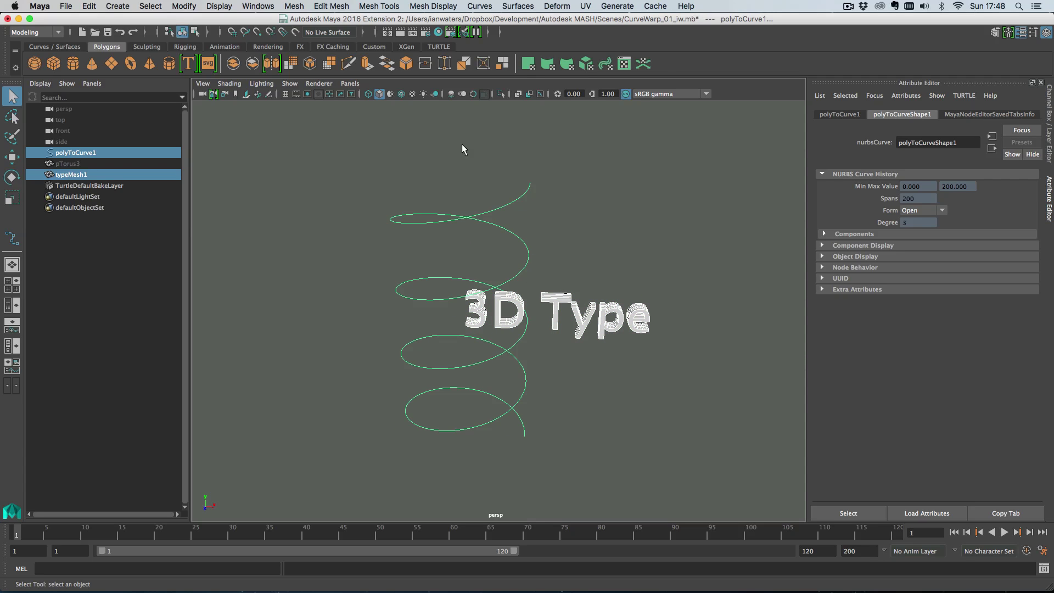
left_click(479, 6)
mouse_move(556, 6)
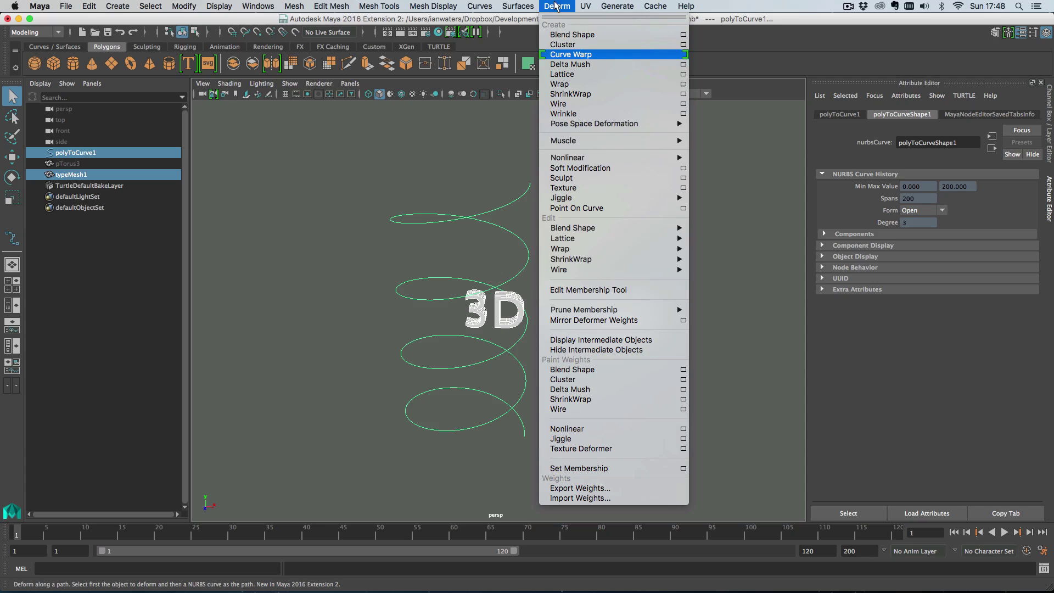
left_click(569, 55)
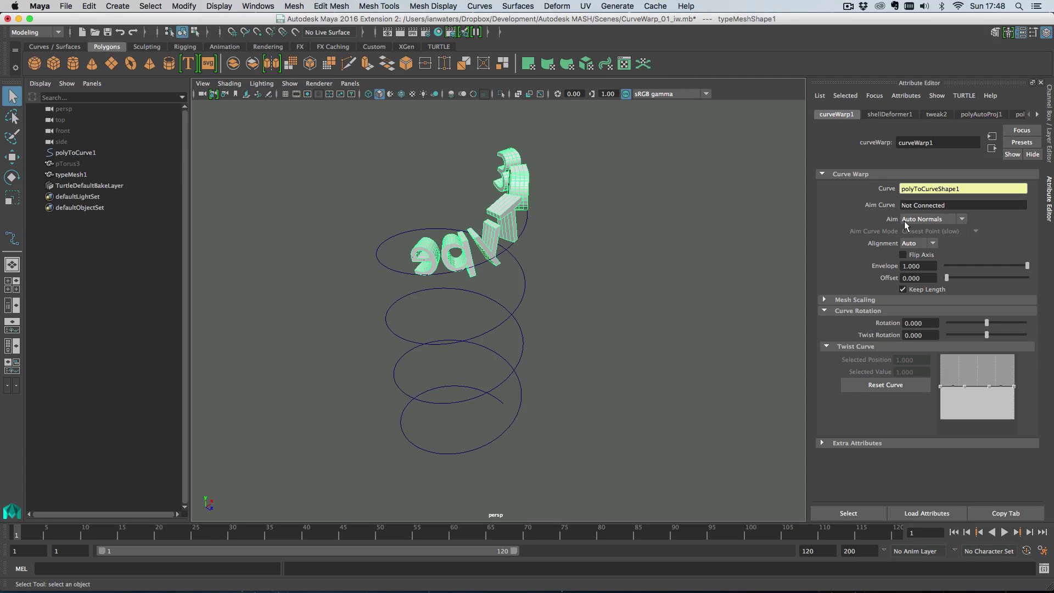
- Slide the text along the spiral by setting the Curve Warp offset to -0.080
left_click(874, 310)
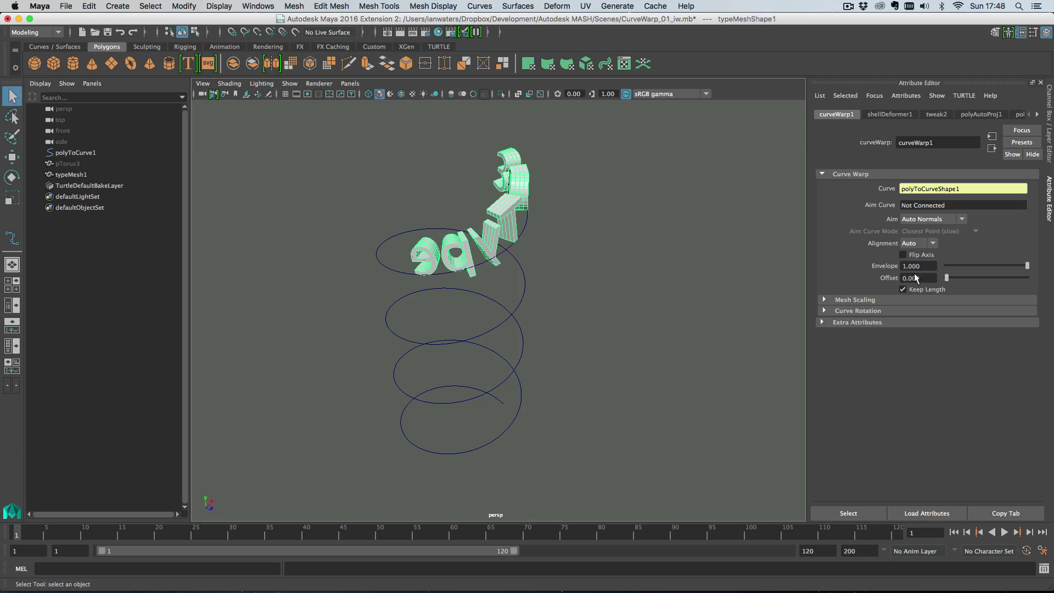
mouse_move(905, 283)
left_mouse_down("ctrl")
mouse_move(969, 274)
mouse_move(902, 281)
left_mouse_up("ctrl")
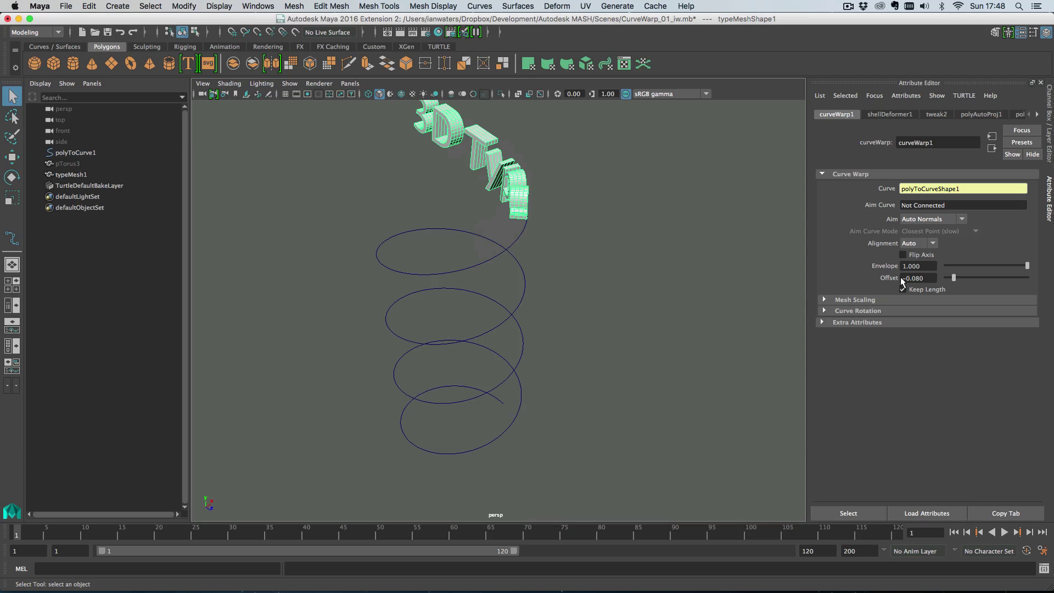
left_click_drag(605, 273, 861, 267, "alt")
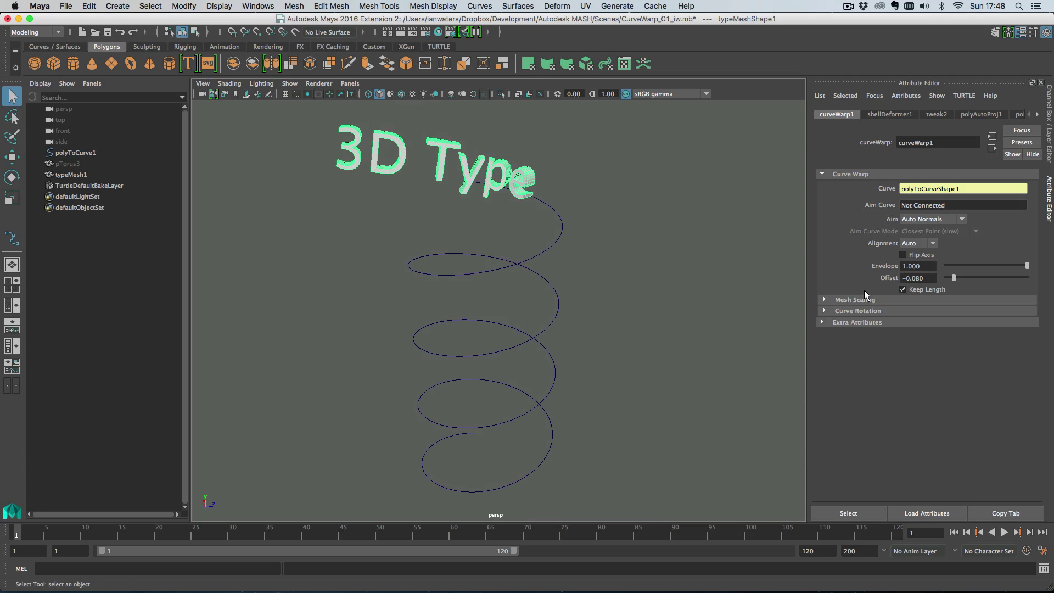
- Try different Rotation values in the Curve Warp's curve rotation settings, and reset Rotation to 0
left_click(865, 309)
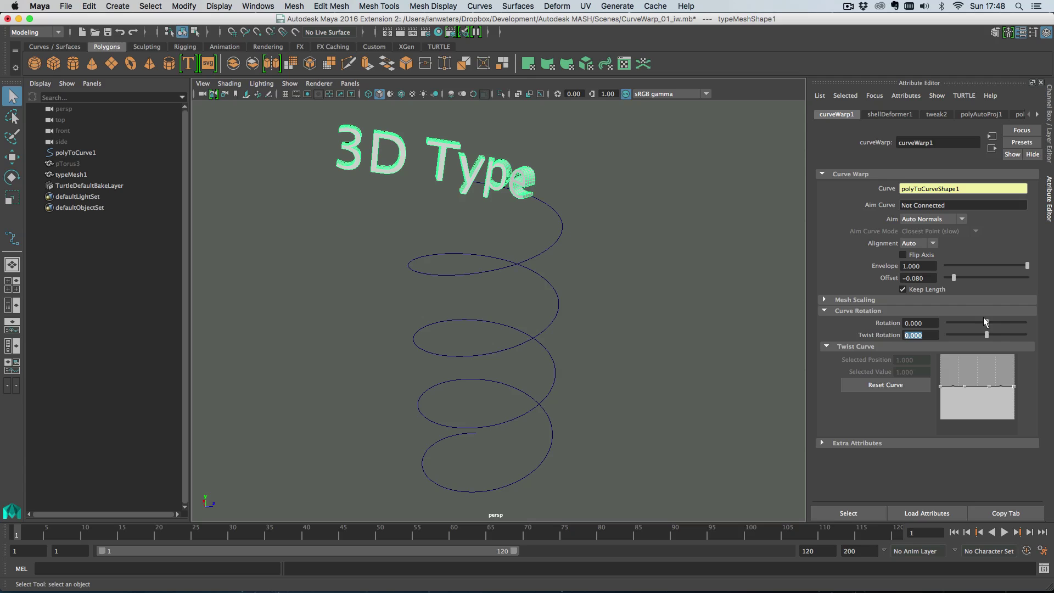
left_click(917, 323)
left_click_drag(943, 317, 904, 320, "ctrl")
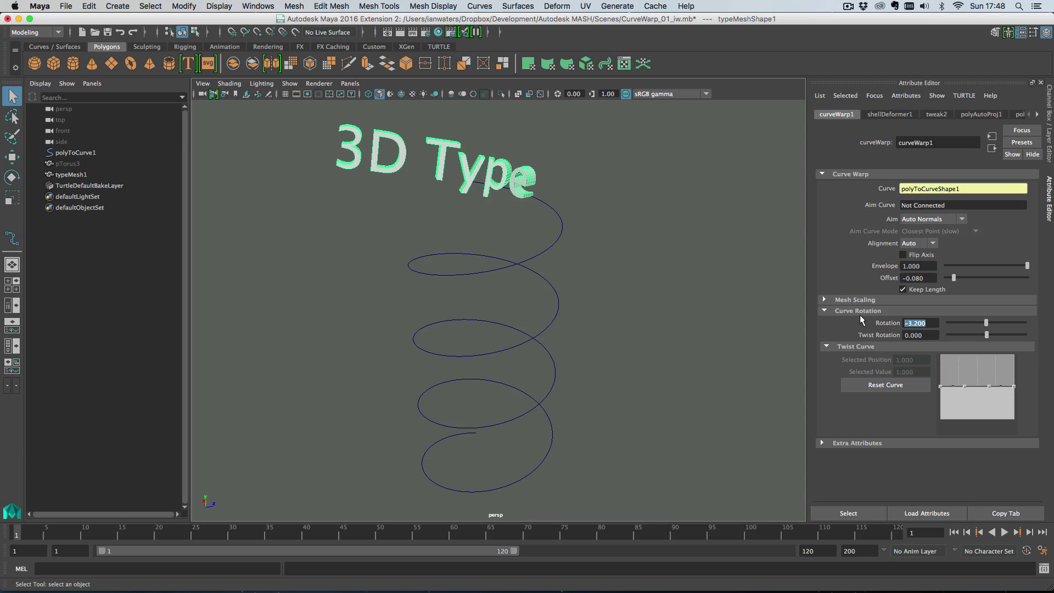
type("0")
key("Tab")
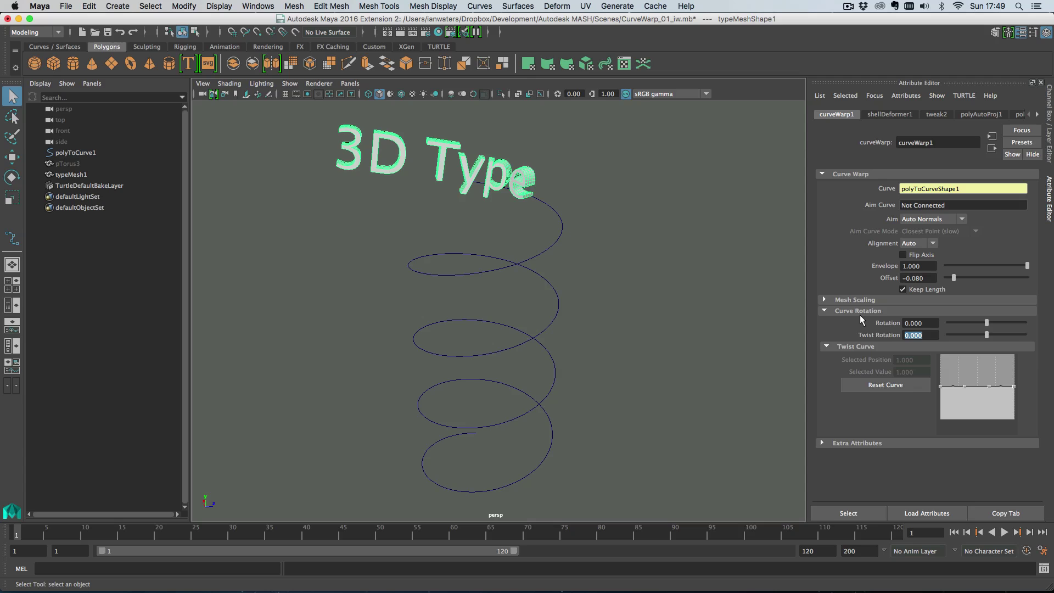
- Set Twist Rotation to 360 and shape the twist curve to rise from its minimum at the start to 1.000 at the end
type("360")
key("Return")
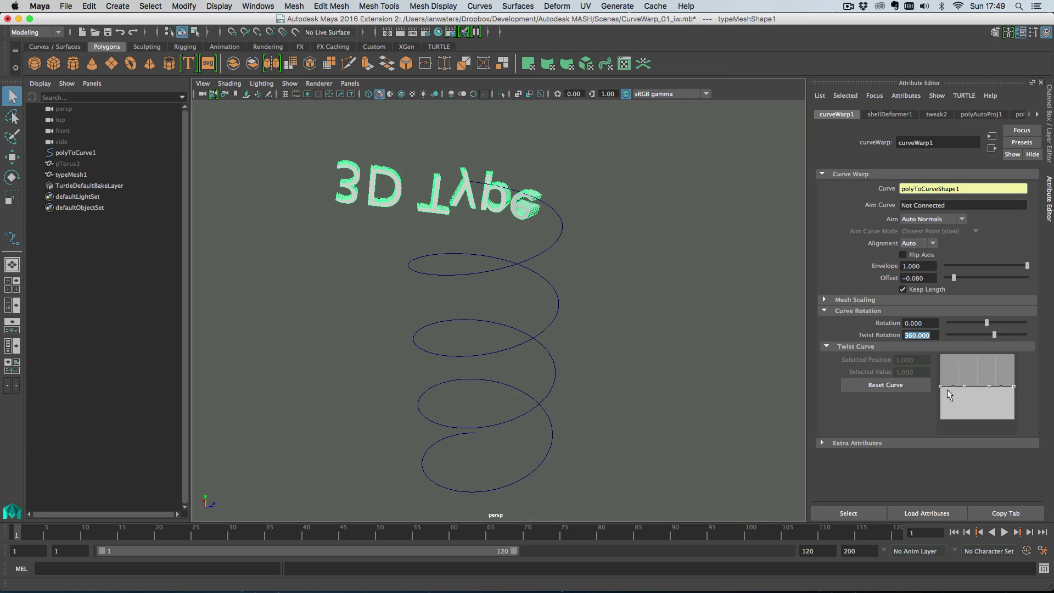
left_click_drag(941, 386, 940, 418)
left_click_drag(1014, 386, 1016, 310)
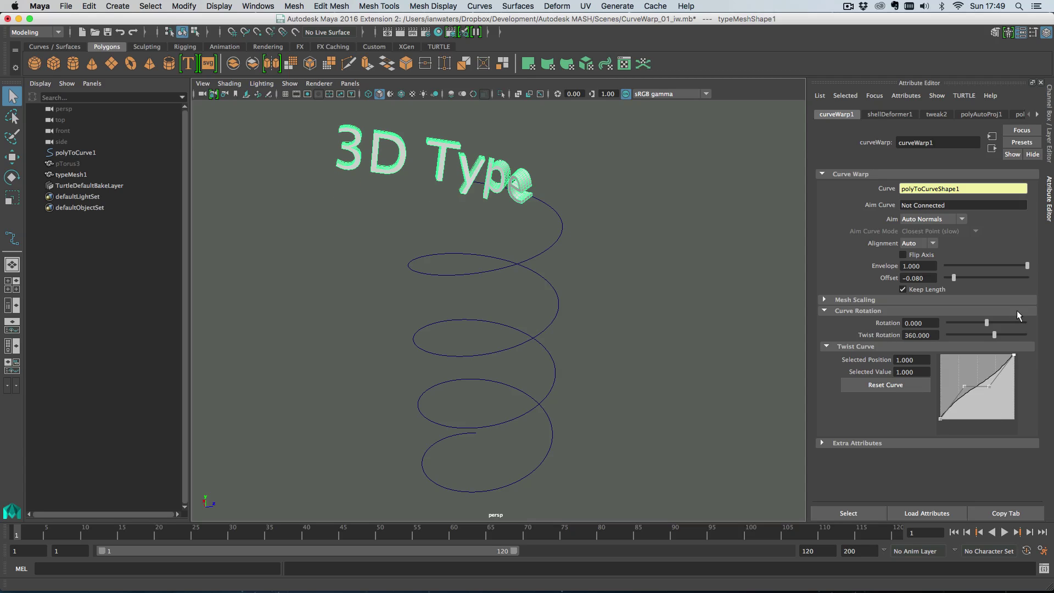
- Slide the twisted text further off the start of the spiral, to a Curve Warp offset of -0.130
mouse_move(921, 278)
left_mouse_down("ctrl")
mouse_move(986, 286)
mouse_move(911, 288)
left_mouse_up("ctrl")
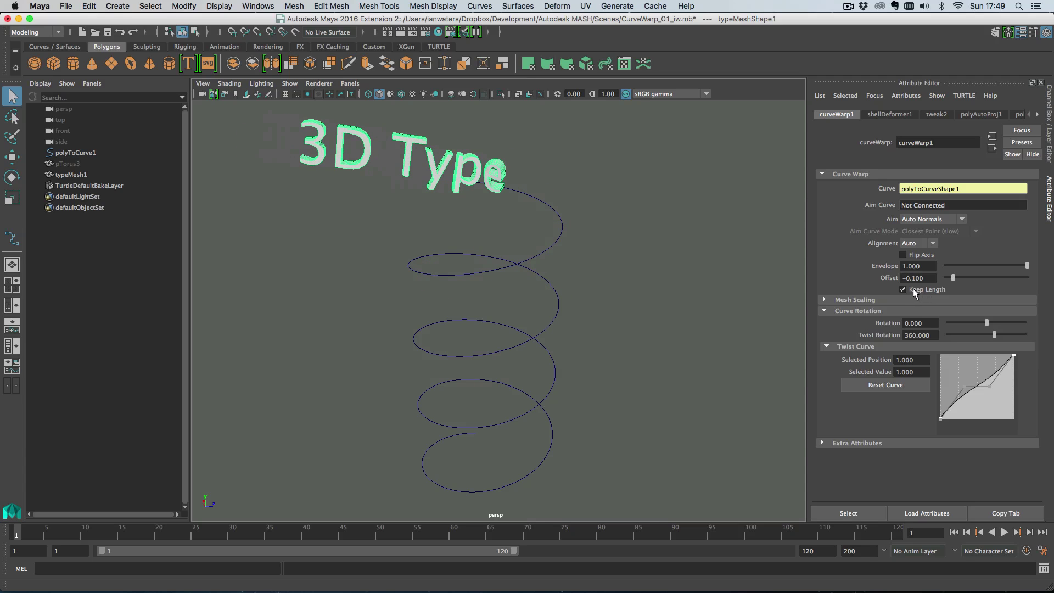
left_click_drag(636, 325, 619, 319, "alt")
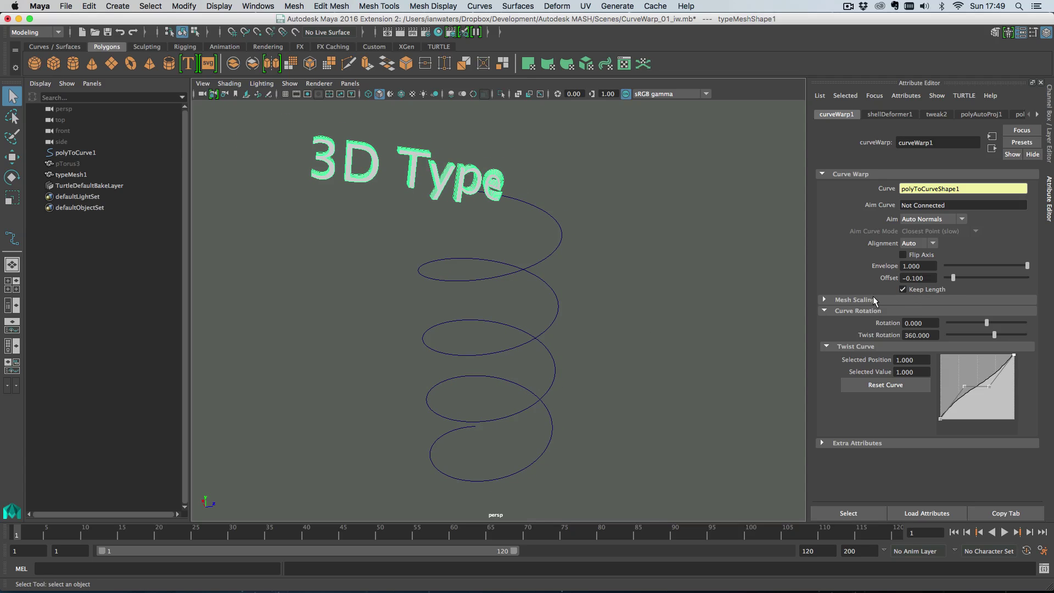
left_click_drag(916, 276, 914, 276, "ctrl")
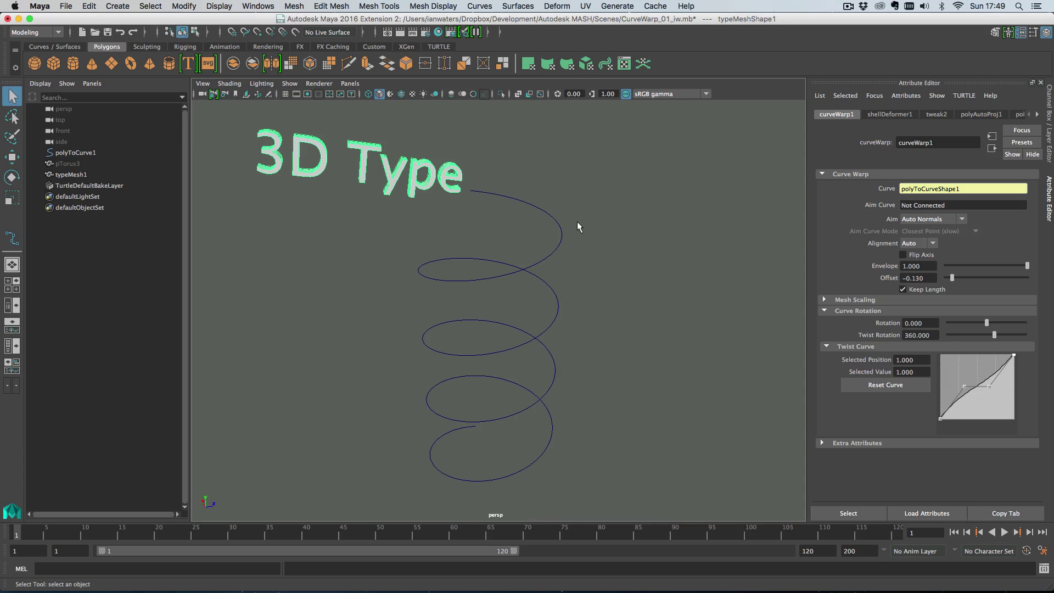
- Delete the 3D text mesh from the scene and unhide the pTorus3 chain-link mesh
left_click(94, 174)
key("Delete")
left_click(90, 166)
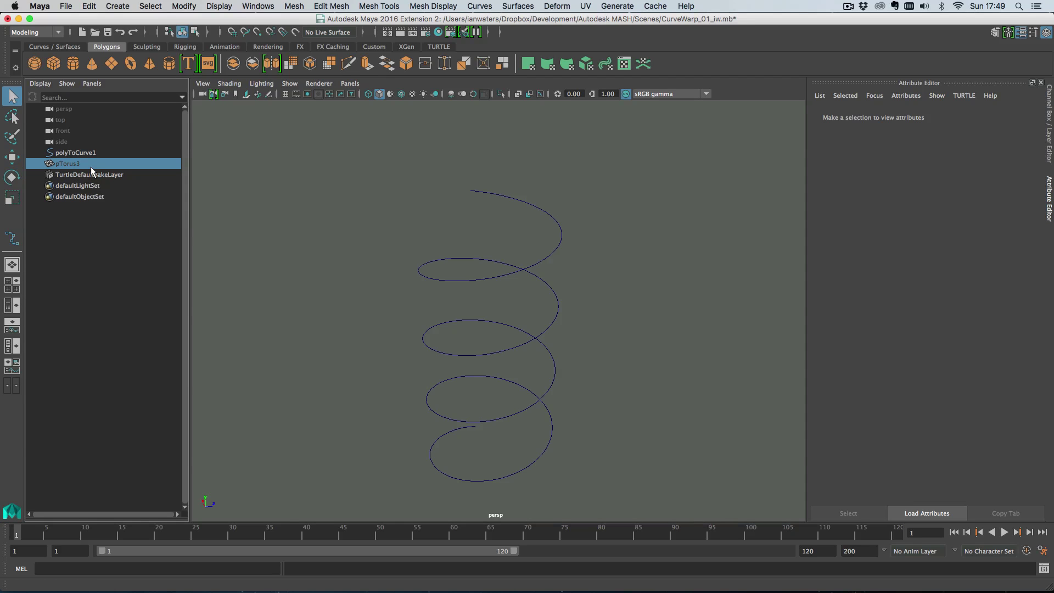
key("shift+h")
- Examine the two interlocking chain links of pTorus3 up close and their position relative to the spiral curve
left_click_drag(510, 347, 611, 369, "alt")
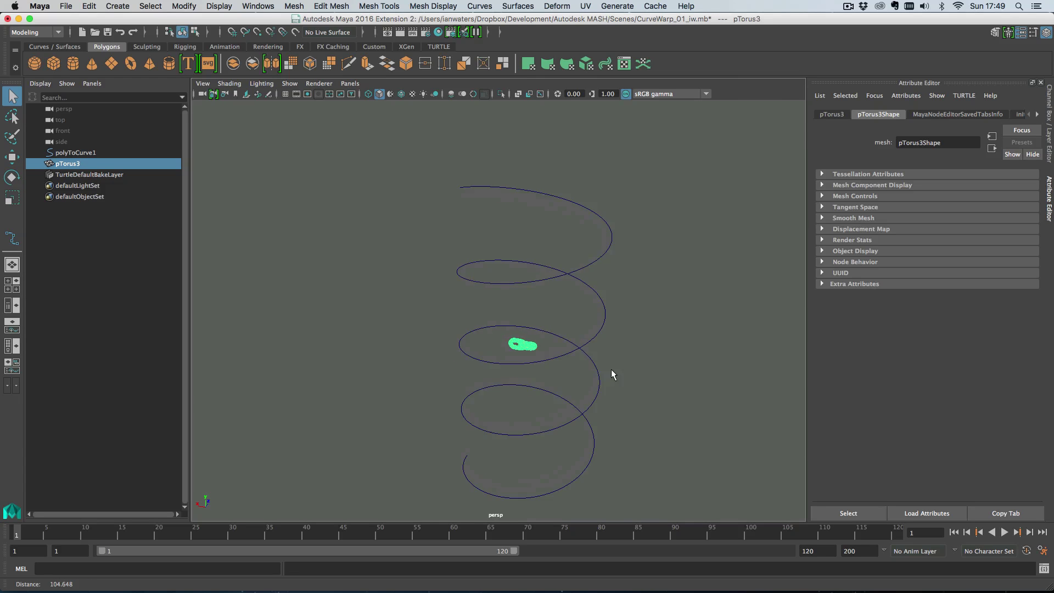
right_click_drag(611, 369, 638, 403, "alt")
middle_click_drag(639, 403, 611, 340, "alt")
right_click_drag(611, 341, 671, 368, "alt")
middle_click_drag(671, 369, 571, 337, "alt")
left_click_drag(574, 345, 572, 345, "alt")
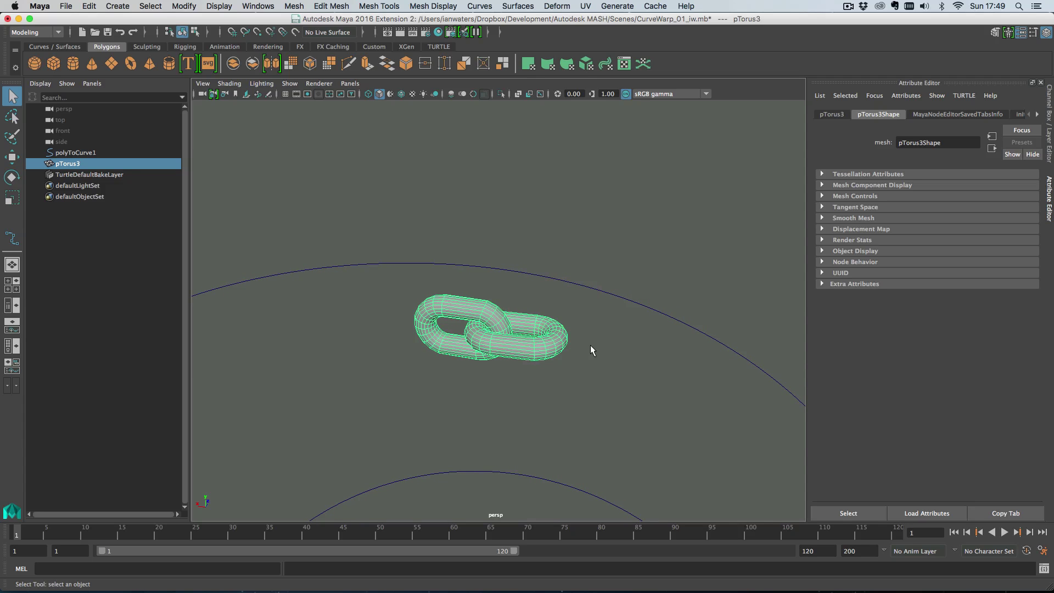
scroll(522, 292, "down", 10)
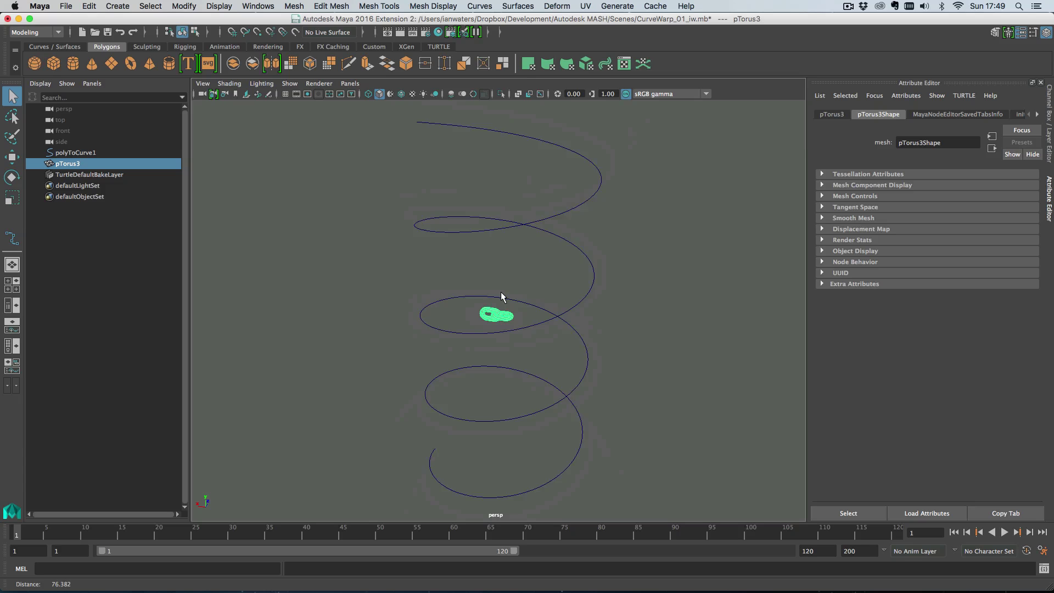
scroll(519, 317, "down", 3)
- Create a MASH network from the pTorus3 chain-link mesh
left_click(118, 6)
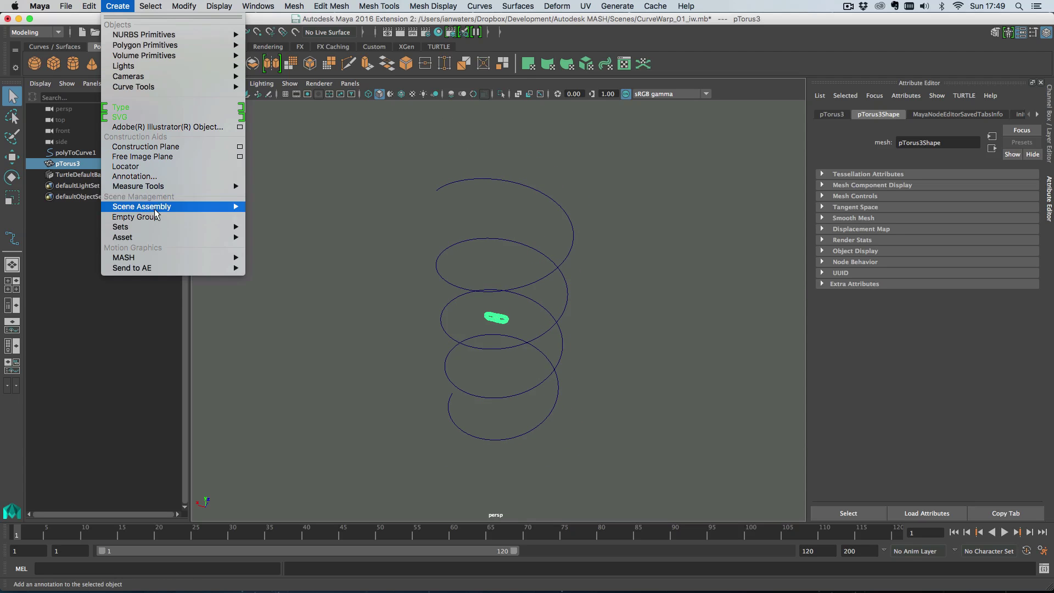
mouse_move(172, 257)
left_click(292, 261)
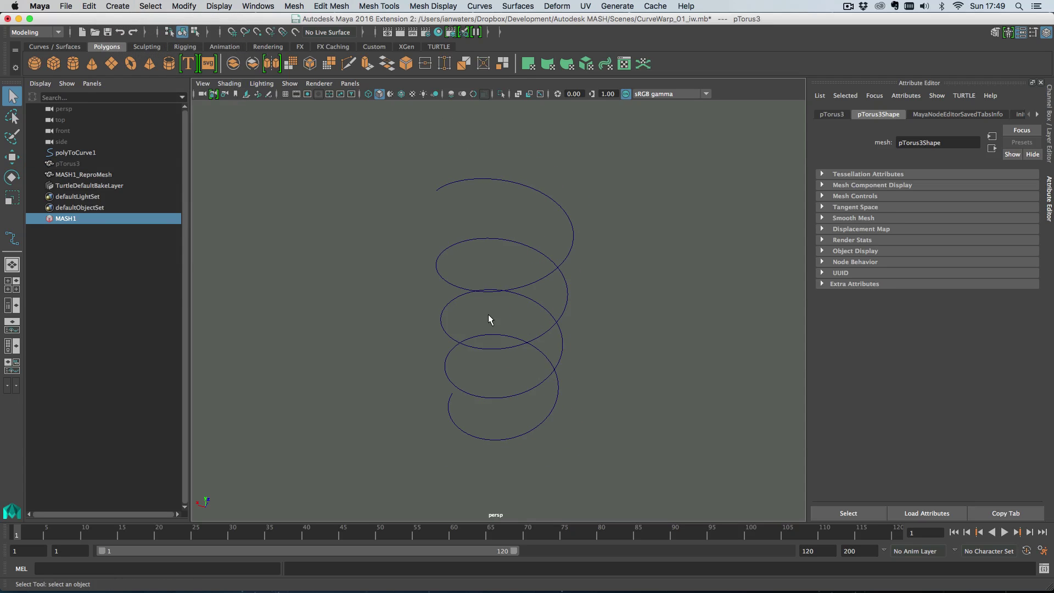
- Space out the links in the MASH linear distribution by setting Distance X to 31.4
left_click_drag(557, 329, 477, 325, "alt")
left_click(892, 115)
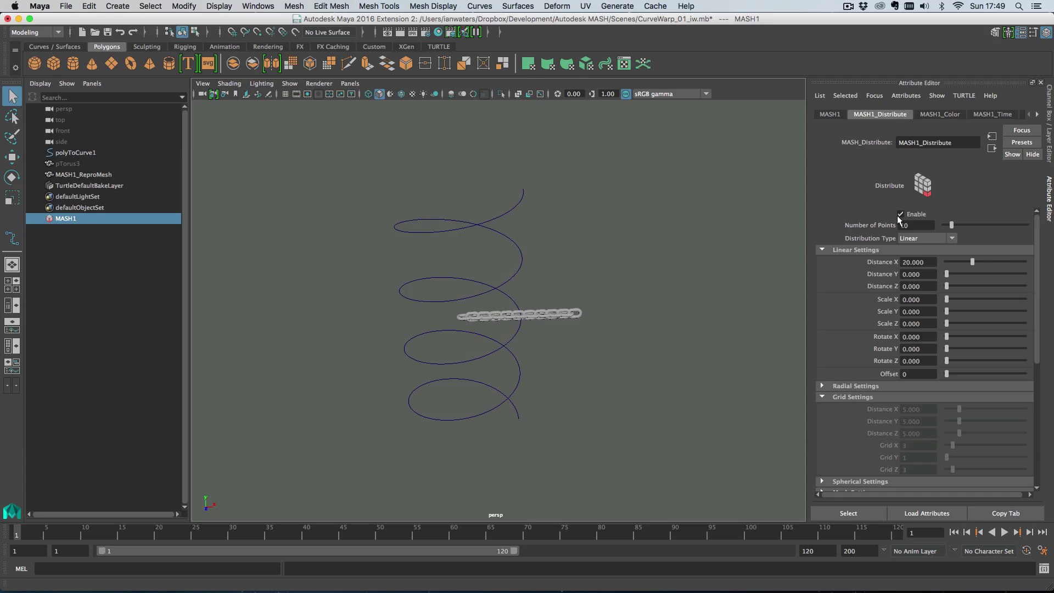
left_click_drag(915, 258, 976, 261, "ctrl")
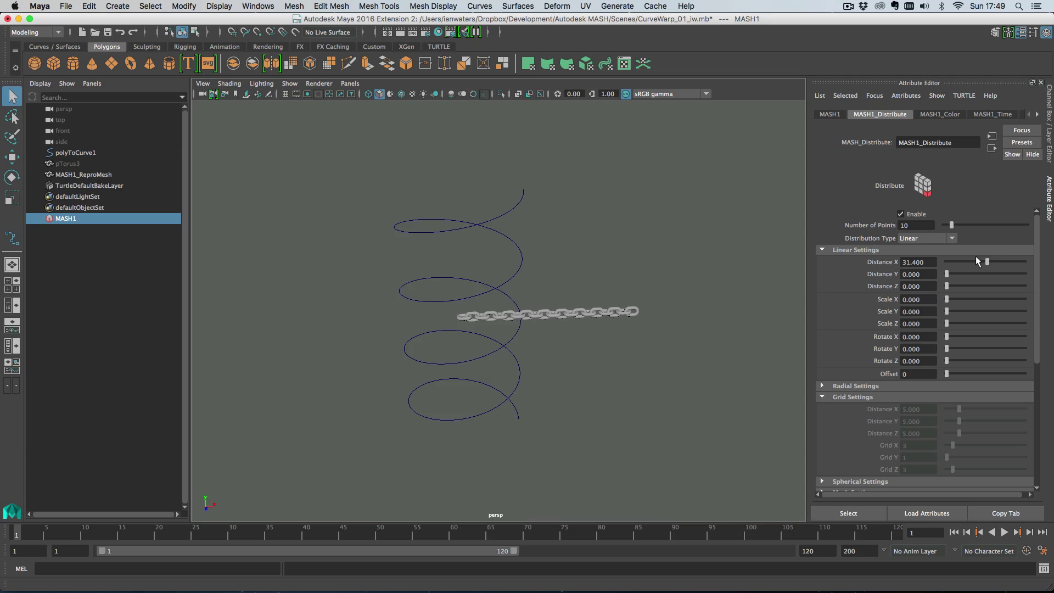
- Apply a Curve Warp deformer to MASH1_ReproMesh using the spiral curve polyToCurve1 as the path
left_click_drag(635, 279, 639, 329, "alt")
left_click(74, 174)
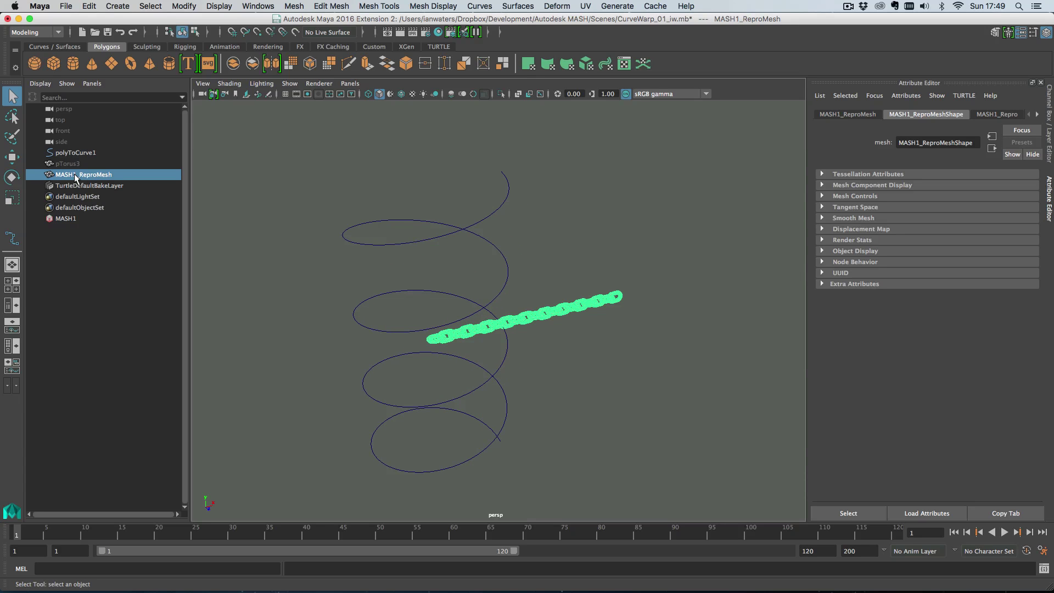
left_click_drag(566, 354, 568, 353, "alt")
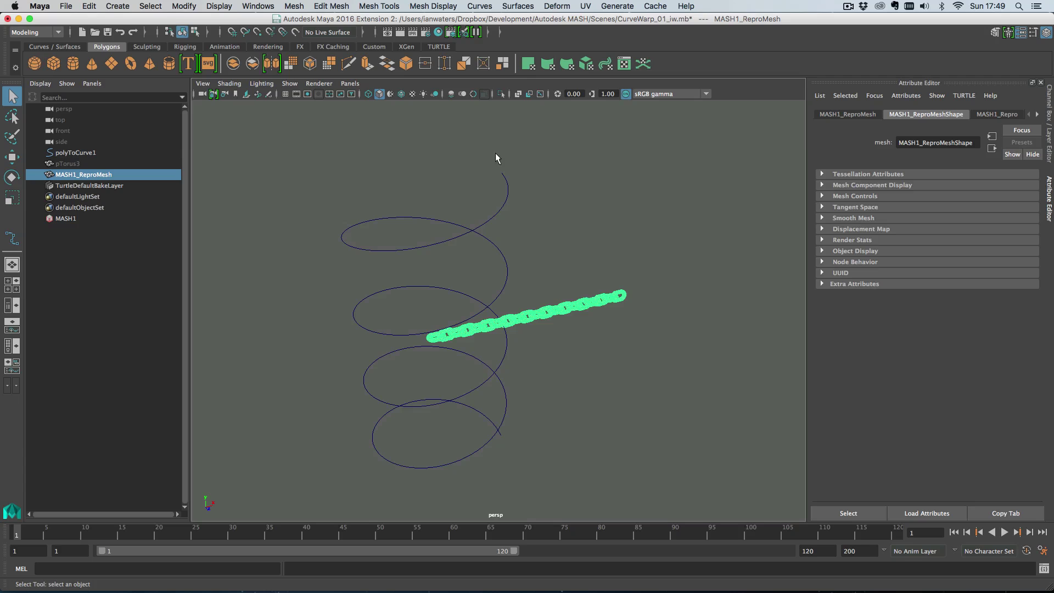
left_click_drag(478, 187, 519, 241, "shift")
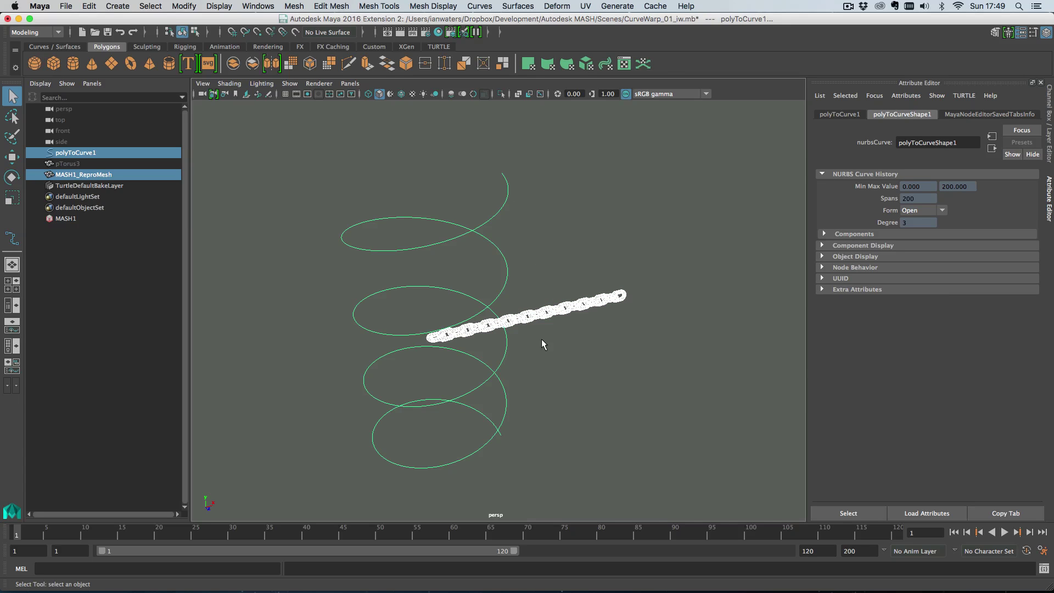
left_click(546, 6)
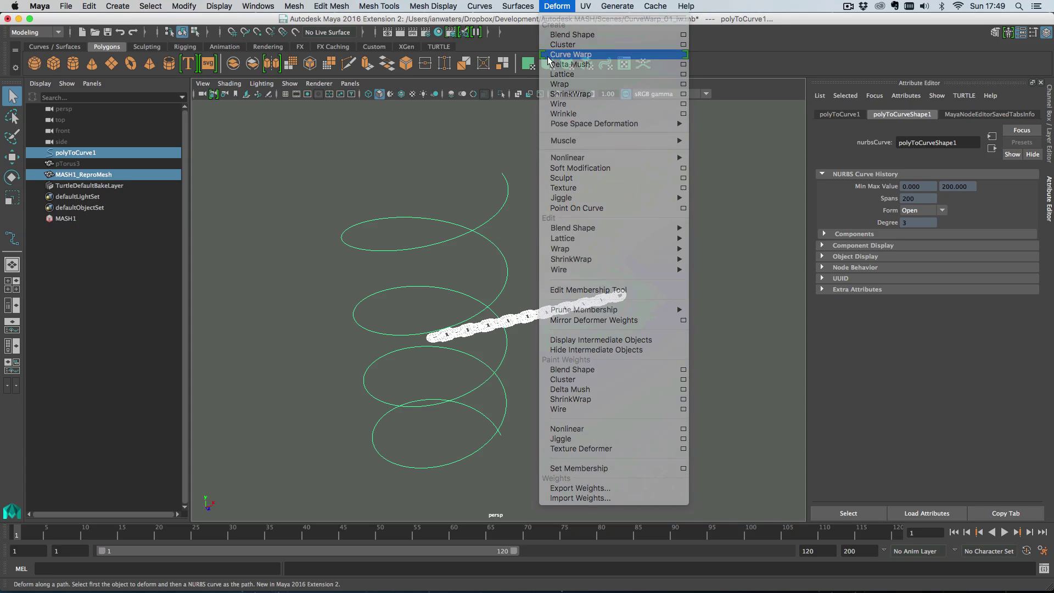
left_click(551, 62)
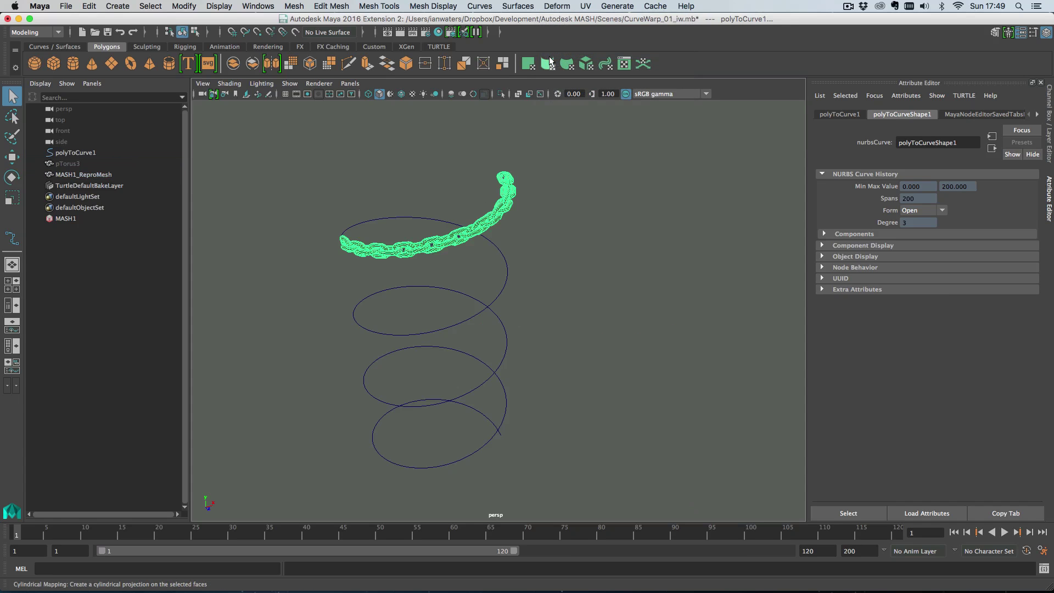
- Lengthen the warped chain by setting the MASH1 distribution to 25 points and Distance X to 90.4
left_click(571, 236)
left_click_drag(571, 236, 564, 275, "alt")
left_click_drag(452, 247, 602, 324, "alt")
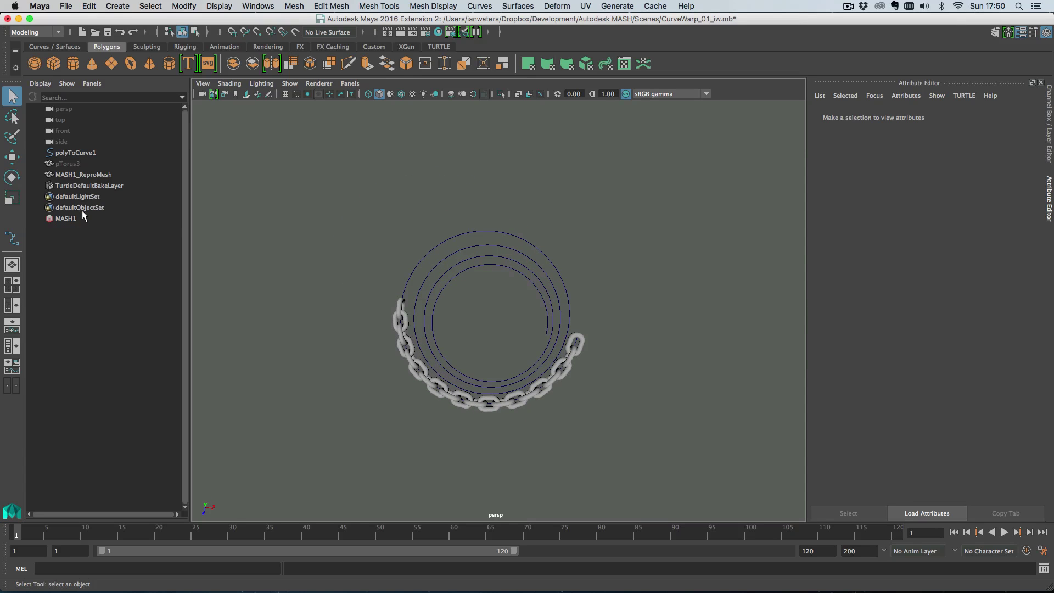
left_click(66, 219)
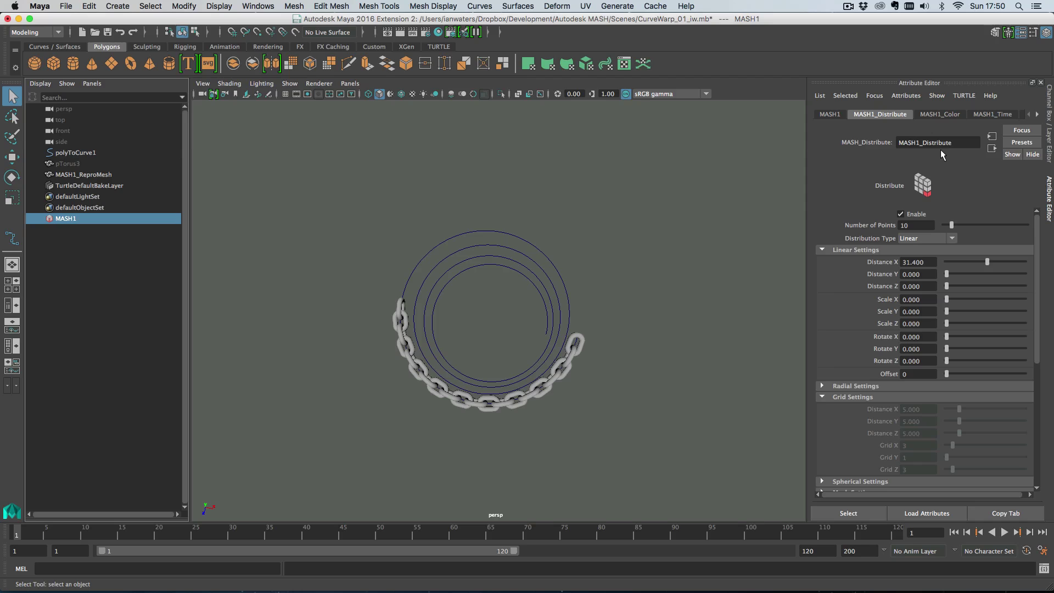
left_click(964, 225)
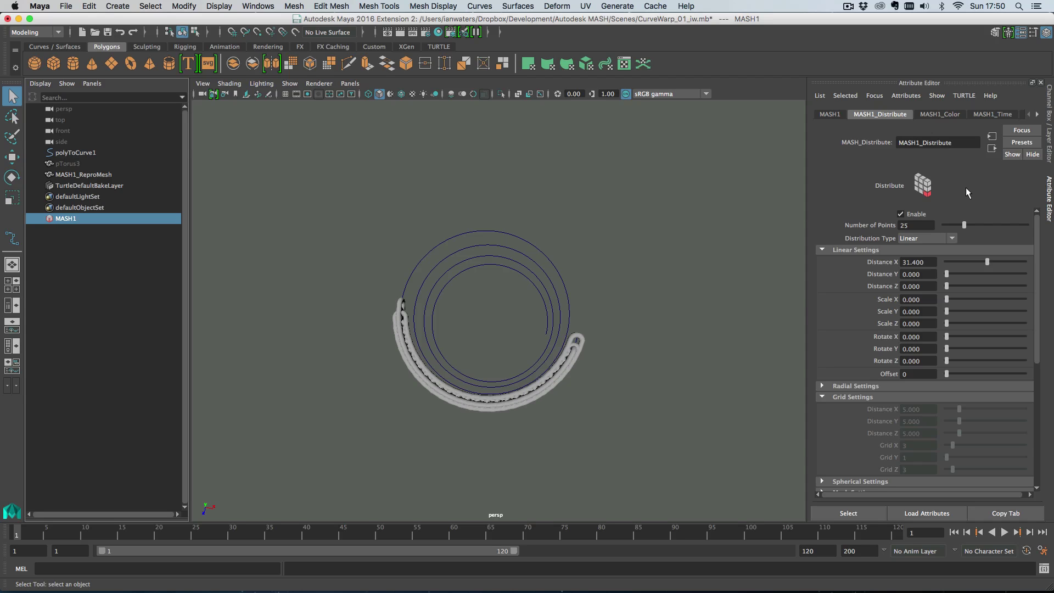
left_click_drag(918, 263, 947, 261, "ctrl")
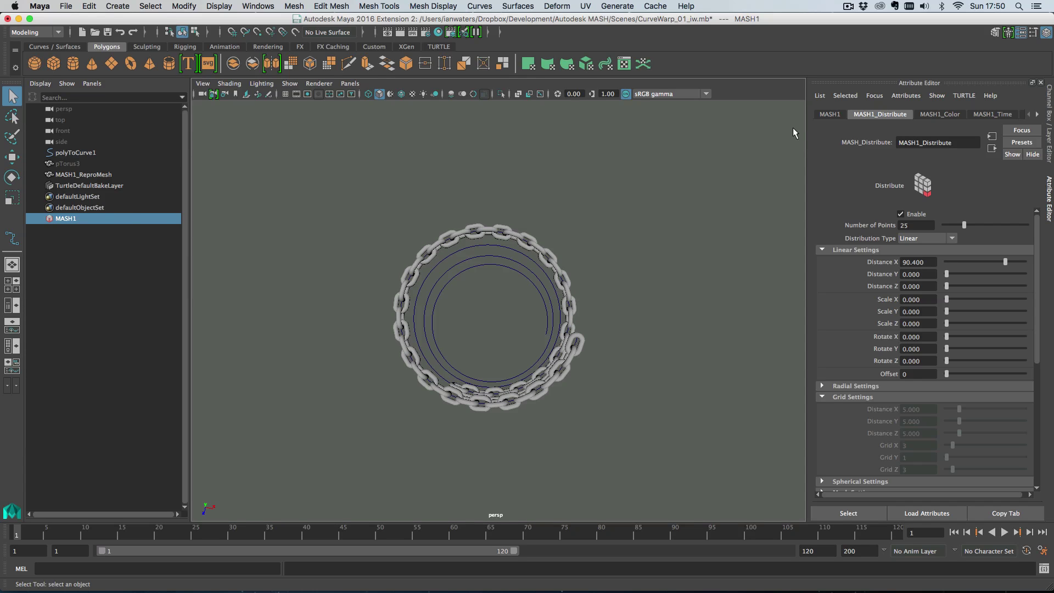
- Slide the chain along the spiral curve by setting the curveWarp1 Offset on MASH1_ReproMesh to 0.550
left_click(444, 237)
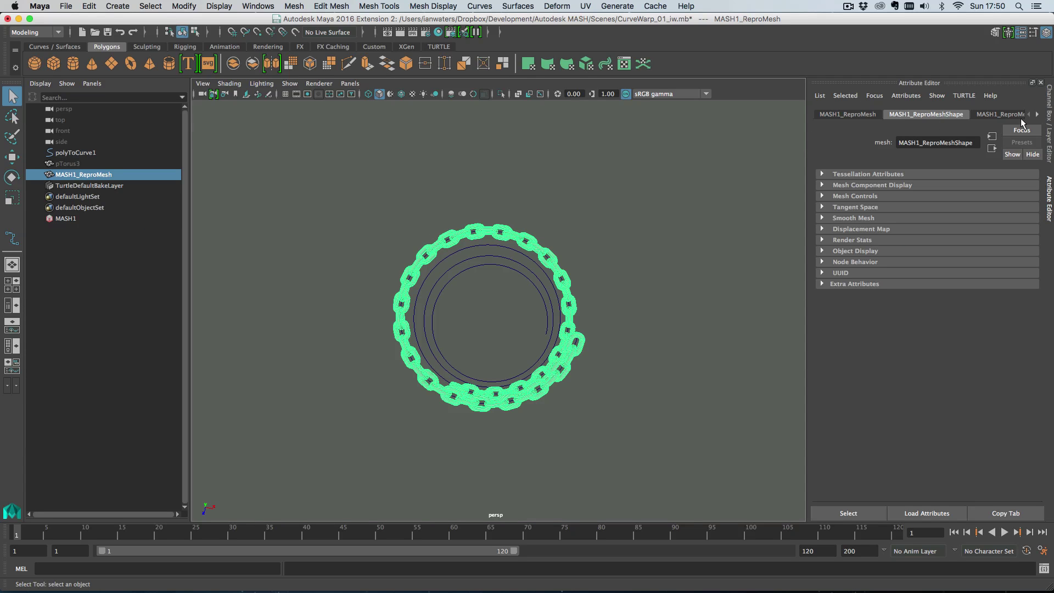
left_click(1037, 115)
left_click(1037, 115)
left_click(966, 114)
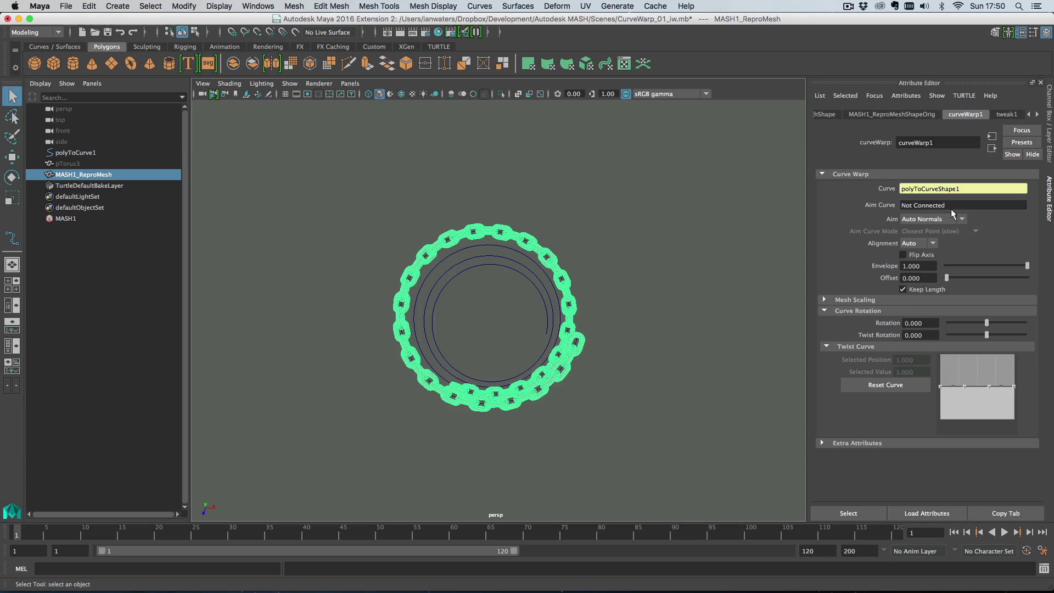
left_click_drag(906, 277, 936, 277, "ctrl")
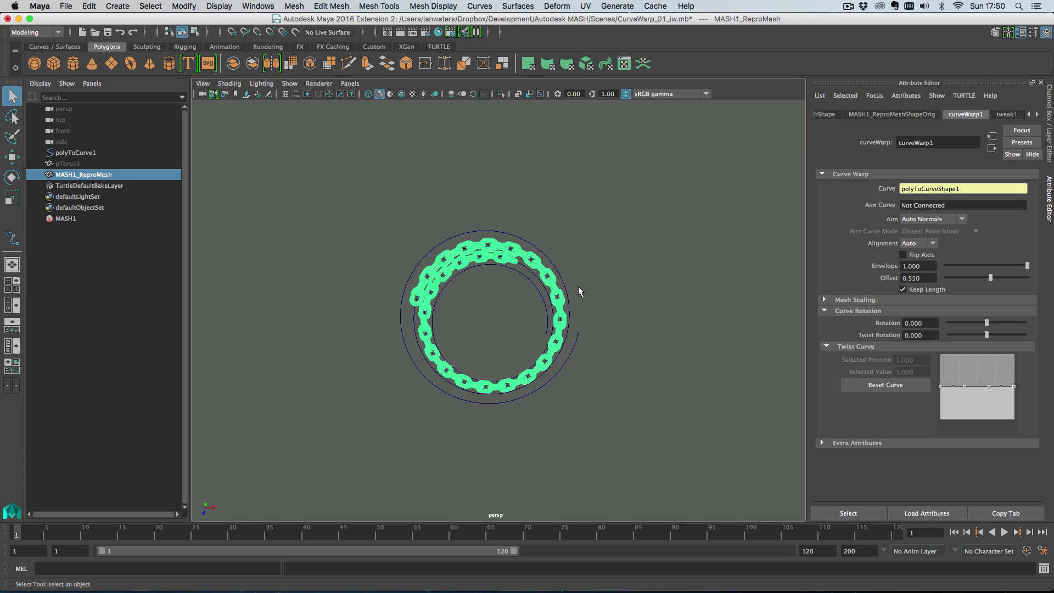
- Display the control vertices of the spiral curve polyToCurve1
left_click_drag(583, 285, 601, 229, "alt")
left_click(634, 363)
left_click_drag(634, 363, 595, 225, "alt")
left_click(596, 225)
right_click_drag(595, 226, 648, 367)
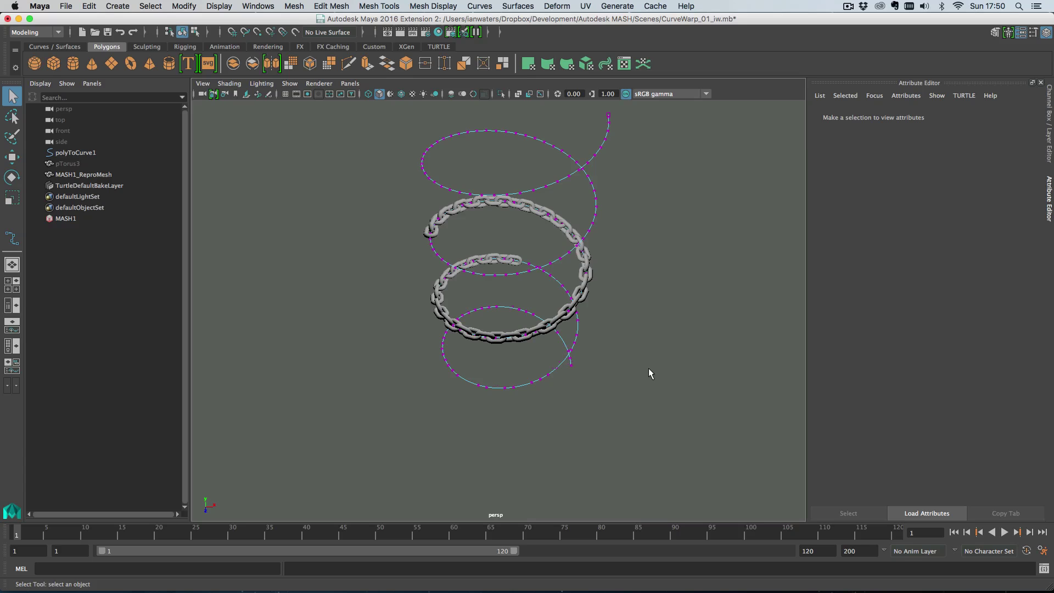
- Try to reshape the chain's path by selecting a few control vertices of the spiral where the chain runs and moving them away
left_click_drag(648, 368, 566, 307, "alt")
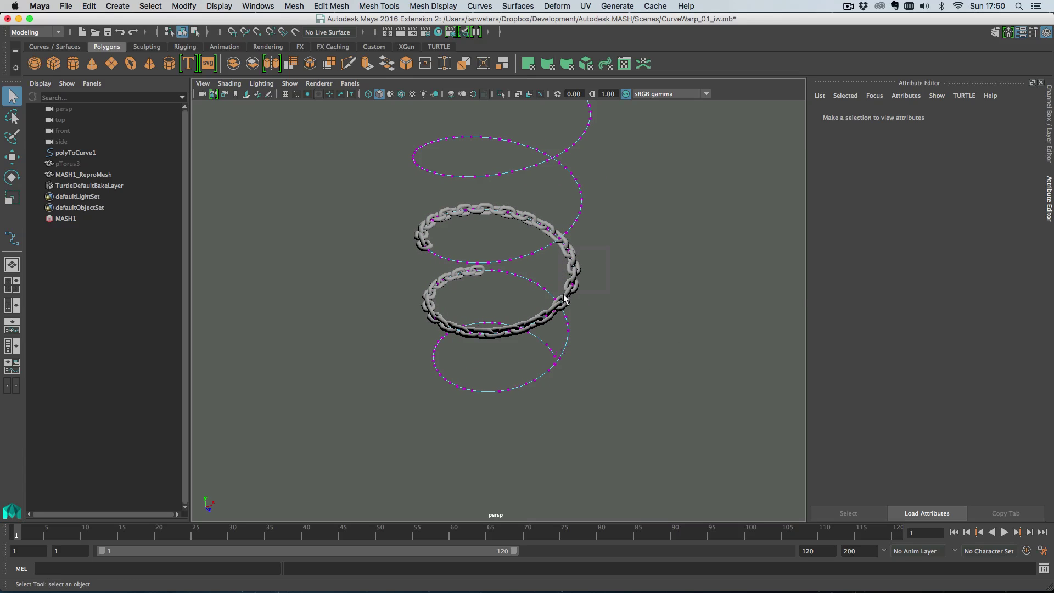
left_click_drag(500, 283, 510, 302, "alt")
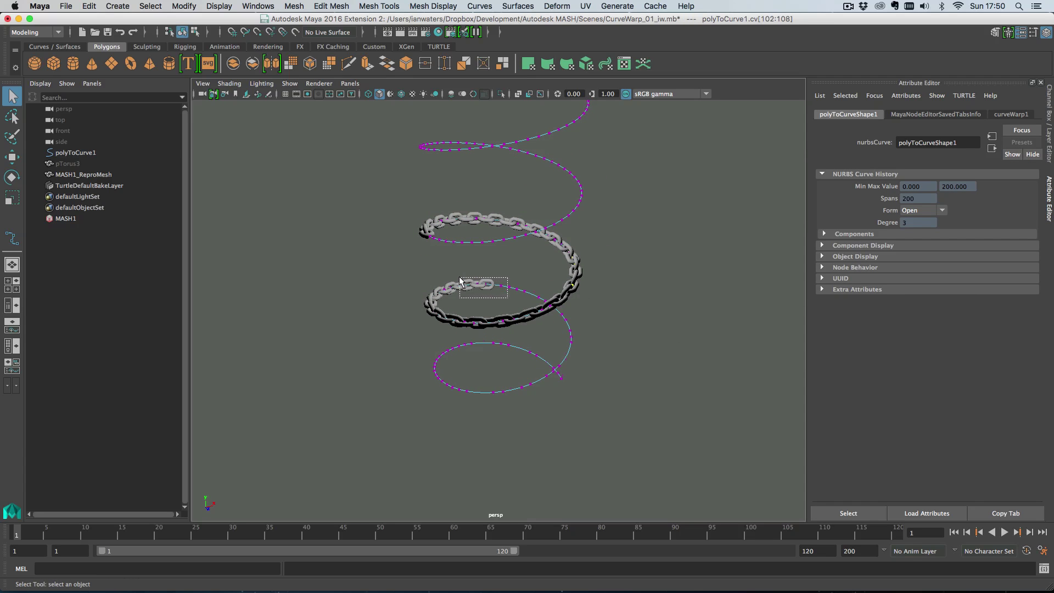
left_click_drag(460, 277, 599, 306)
key("w")
middle_click_drag(598, 306, 639, 338, "alt")
right_click_drag(639, 337, 654, 358, "alt")
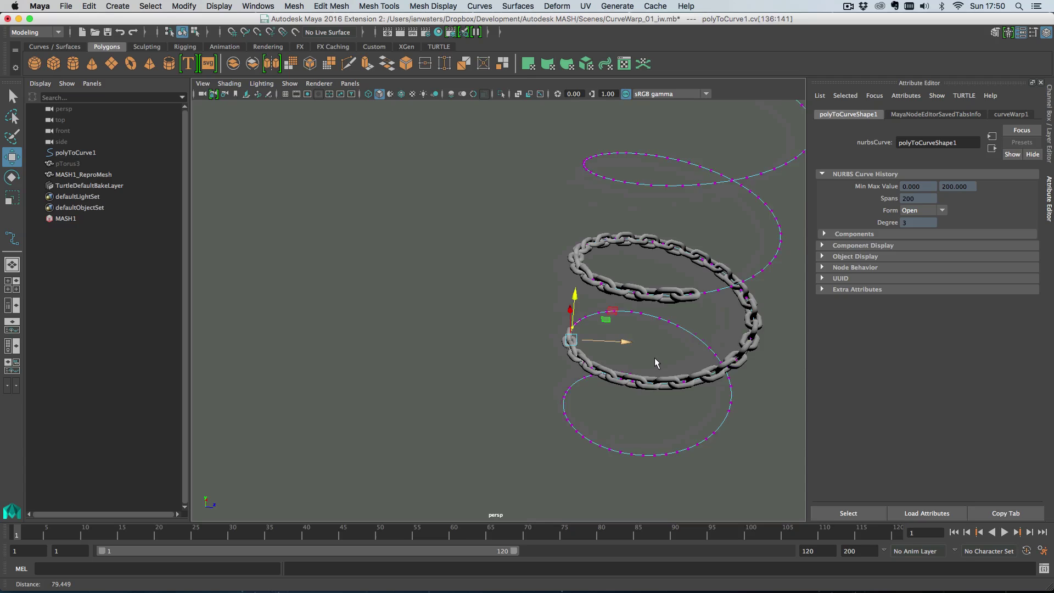
left_click_drag(655, 357, 581, 341, "alt")
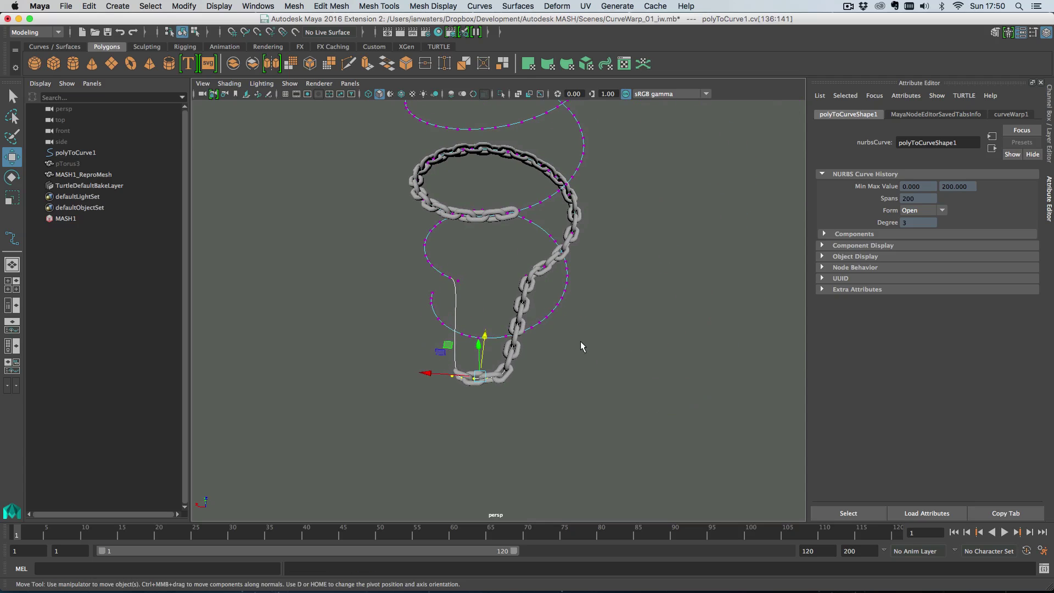
- Undo the control vertex move and return the spiral curve to object mode
key("super+z")
left_click_drag(488, 324, 615, 329, "alt")
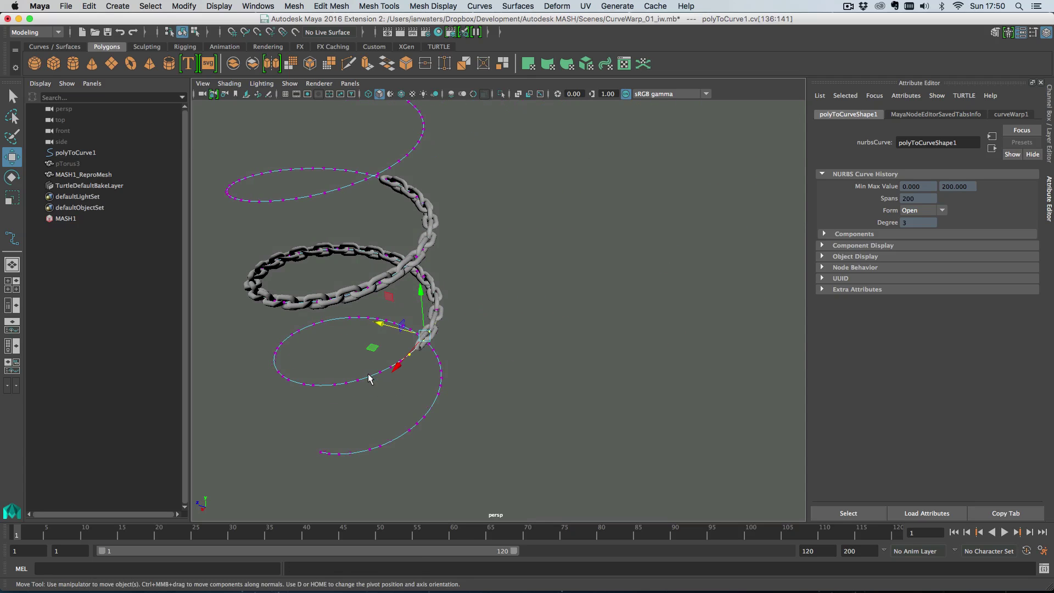
right_click_drag(369, 379, 435, 295)
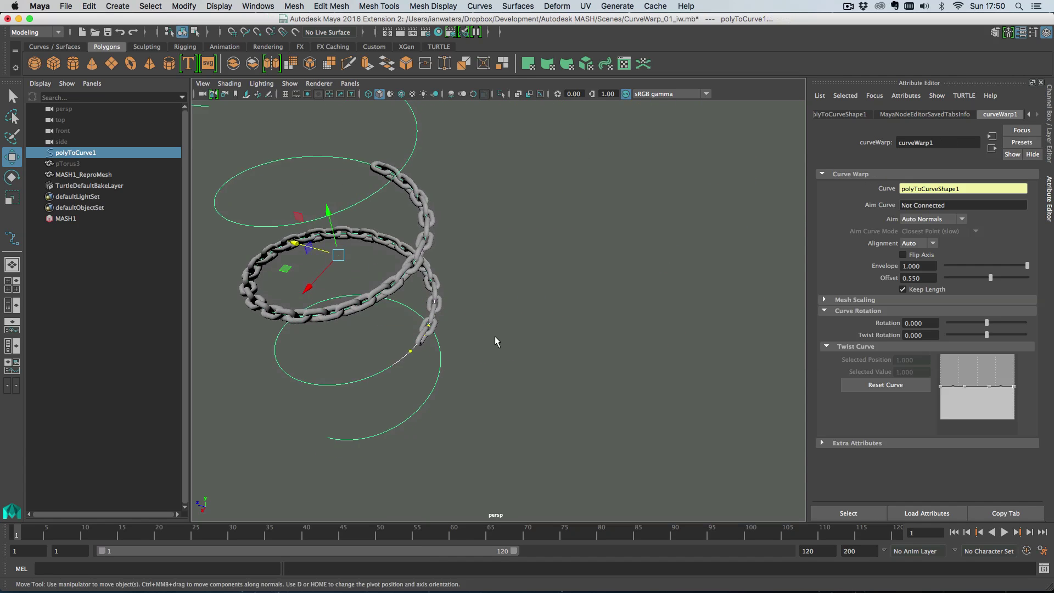
- Apply Set Normal Angle with a 30-degree angle to the chain mesh MASH1_ReproMesh and clear the selection
left_click_drag(496, 337, 577, 349, "alt")
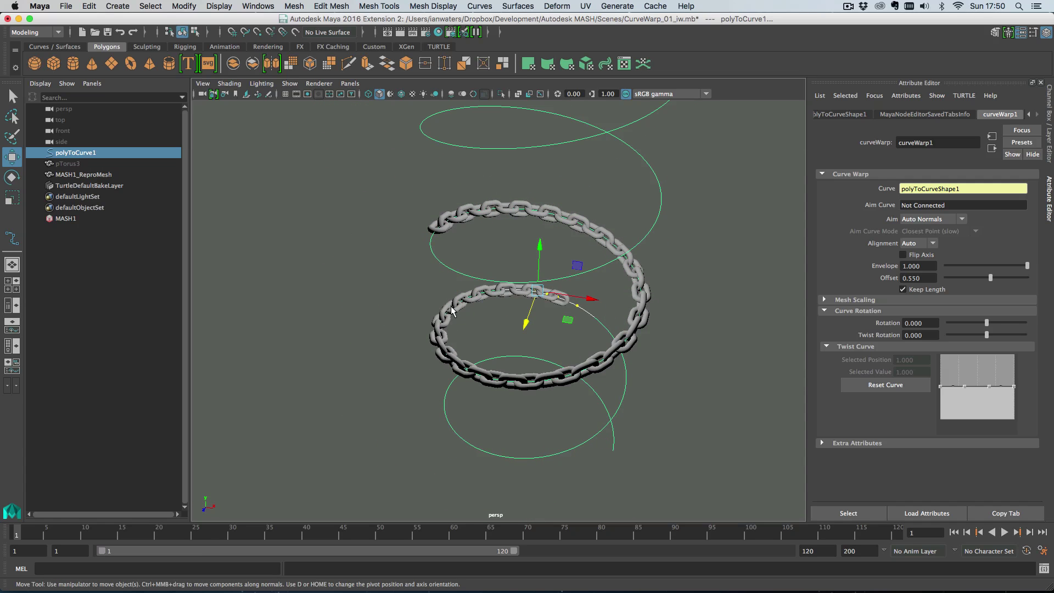
left_click_drag(505, 333, 513, 417, "alt")
left_click(513, 419)
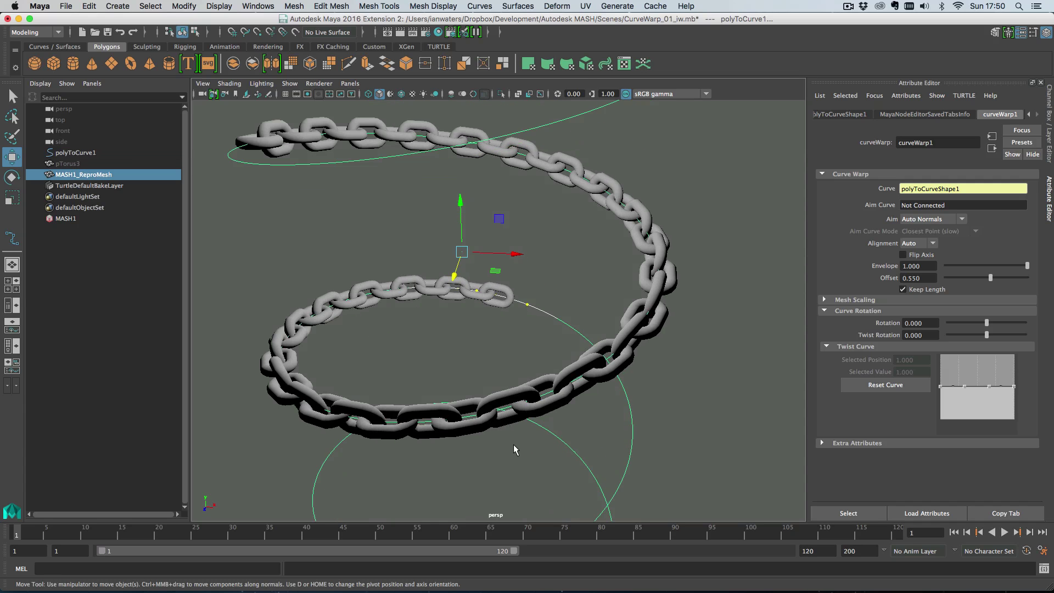
left_click(434, 6)
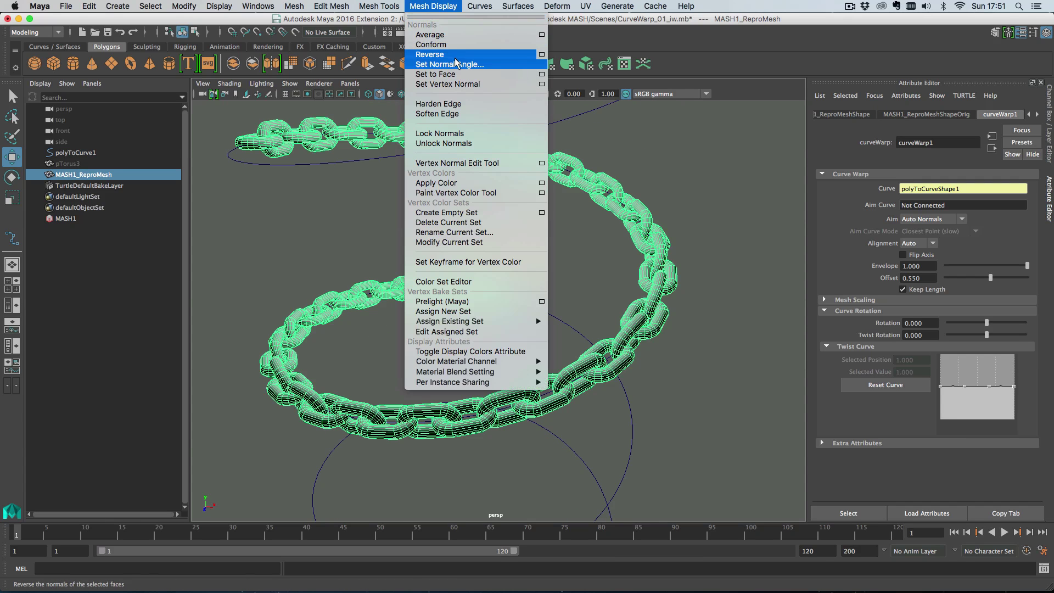
left_click(439, 61)
left_click(403, 399)
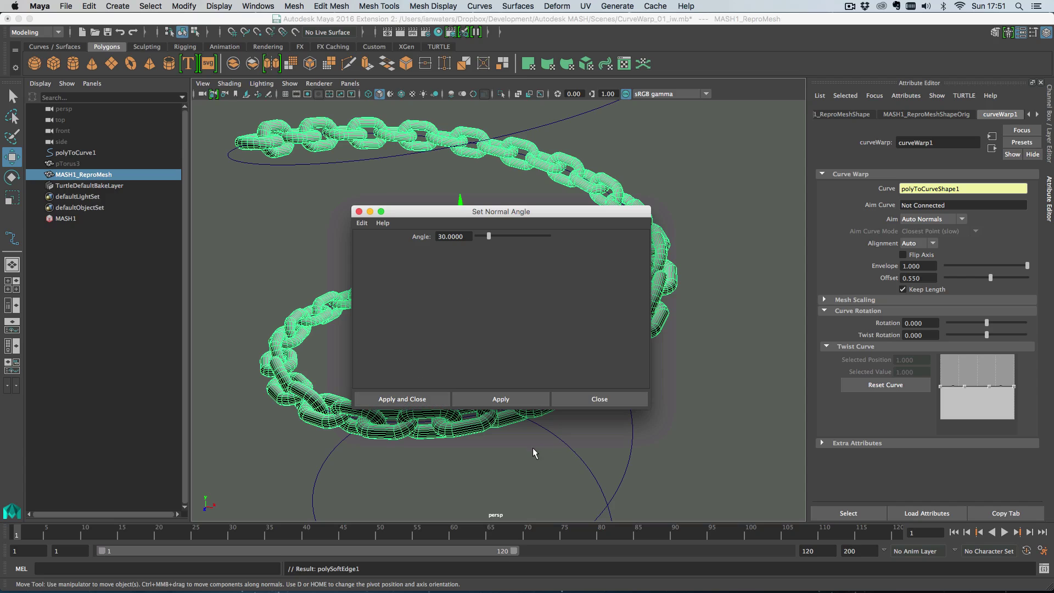
left_click(528, 452)
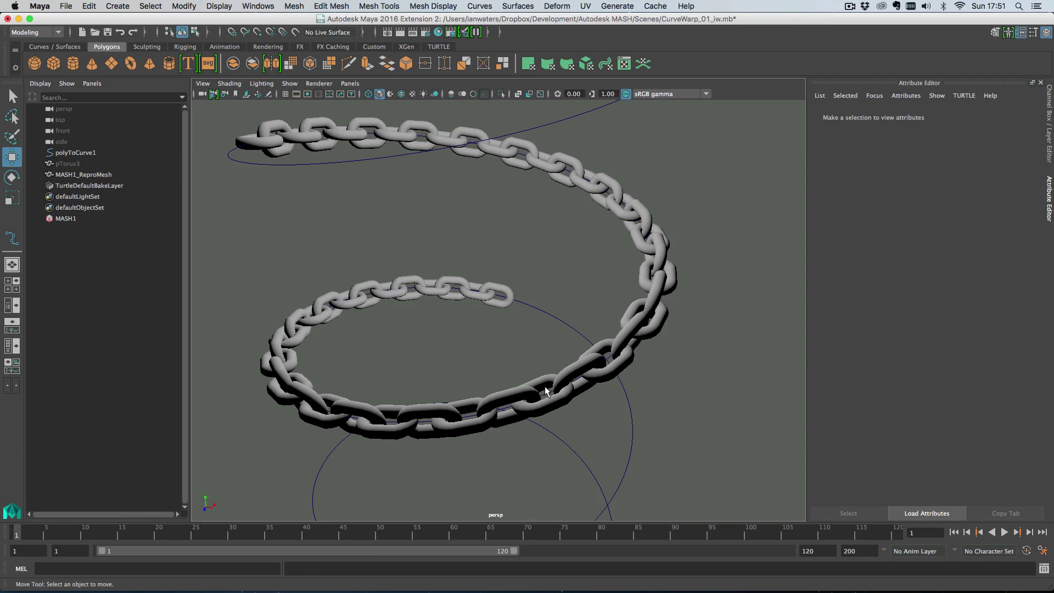
- Restore the chain mesh selection, unlock its vertex normals, and deselect it
key("ctrl+z")
key("ctrl+z")
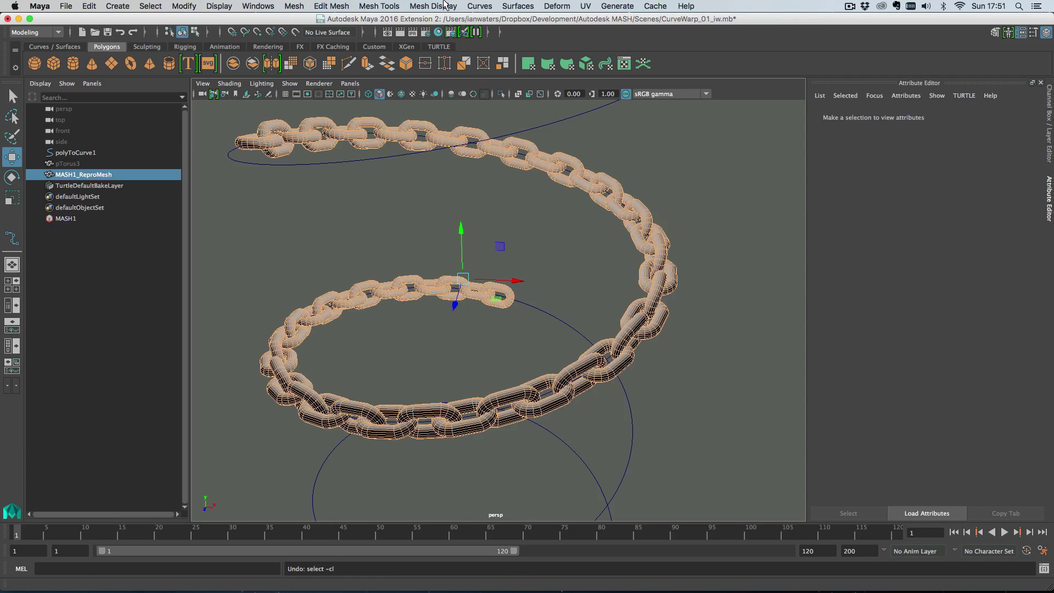
left_click(434, 6)
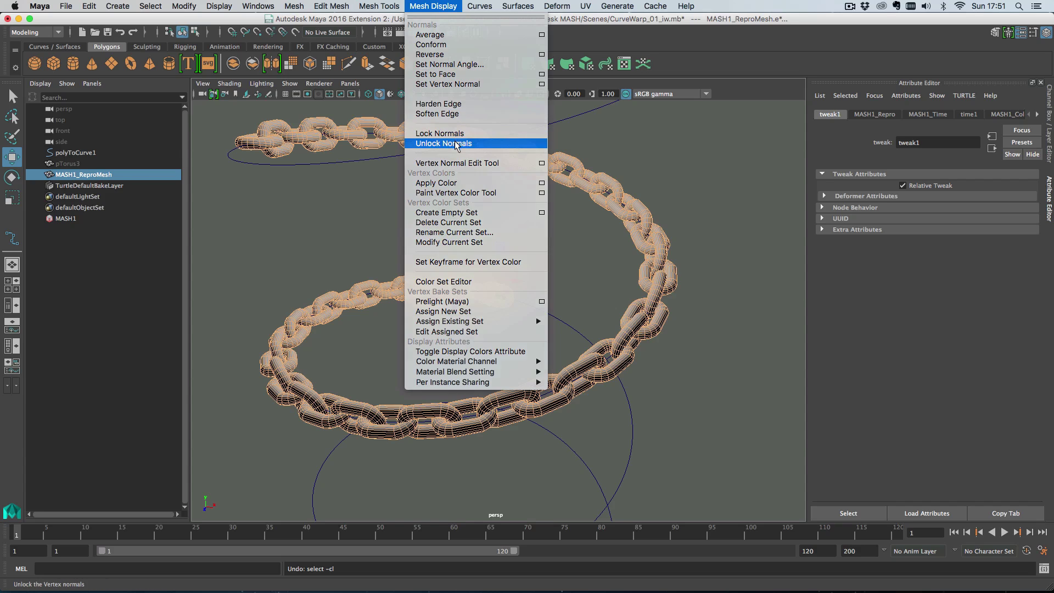
left_click(440, 133)
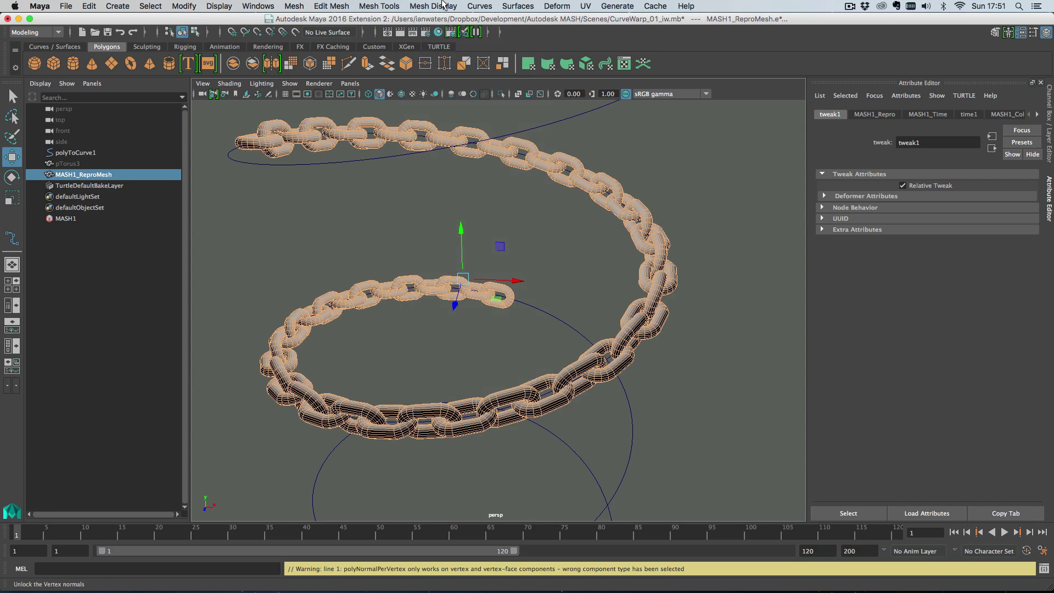
left_click(495, 347)
key("ctrl+z")
left_click(473, 334)
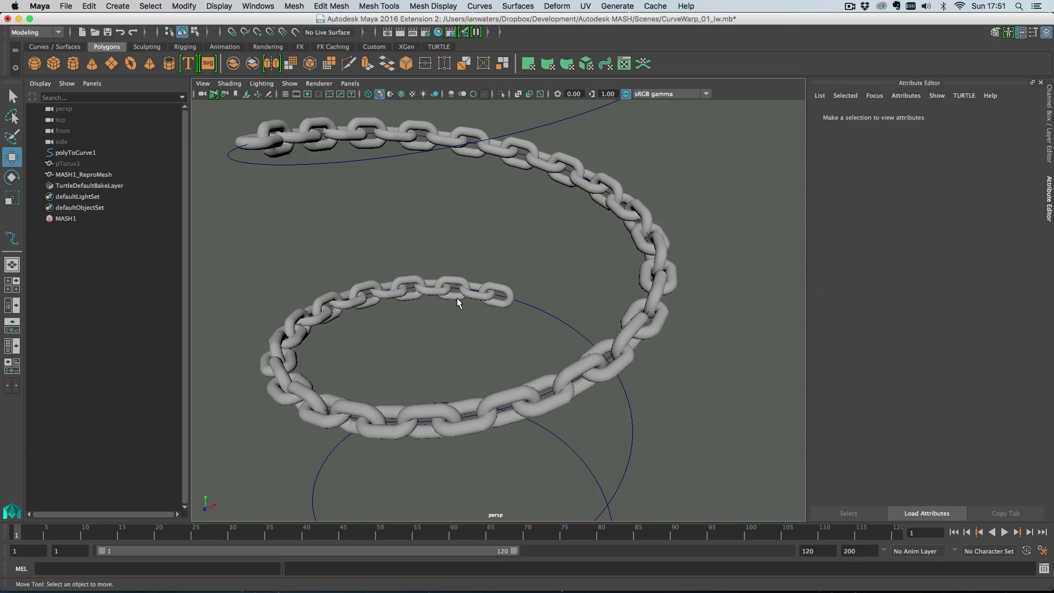
- Examine the shading of the chain links and how they follow the spiral curve from close up and from several angles
left_click(456, 297)
left_click(509, 374)
right_click_drag(523, 396, 565, 424, "alt")
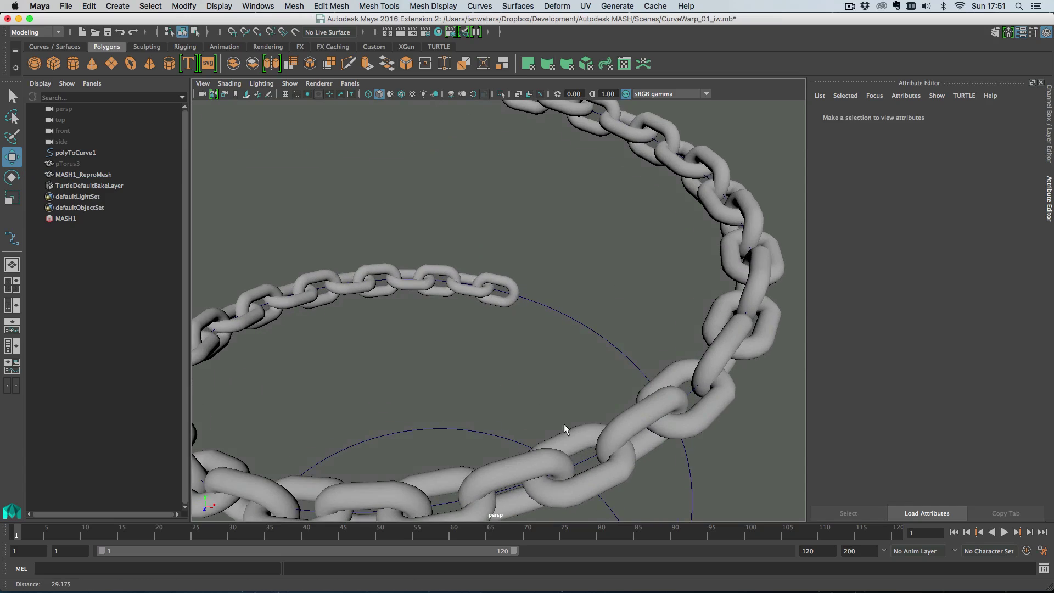
left_click_drag(564, 424, 515, 398, "alt")
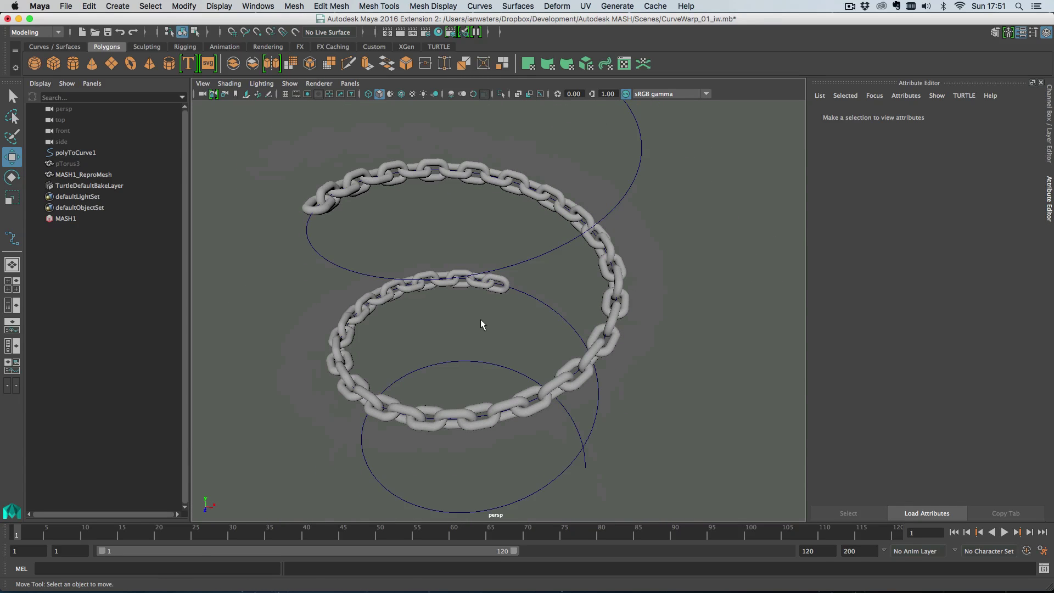
right_click_drag(480, 319, 500, 327, "alt")
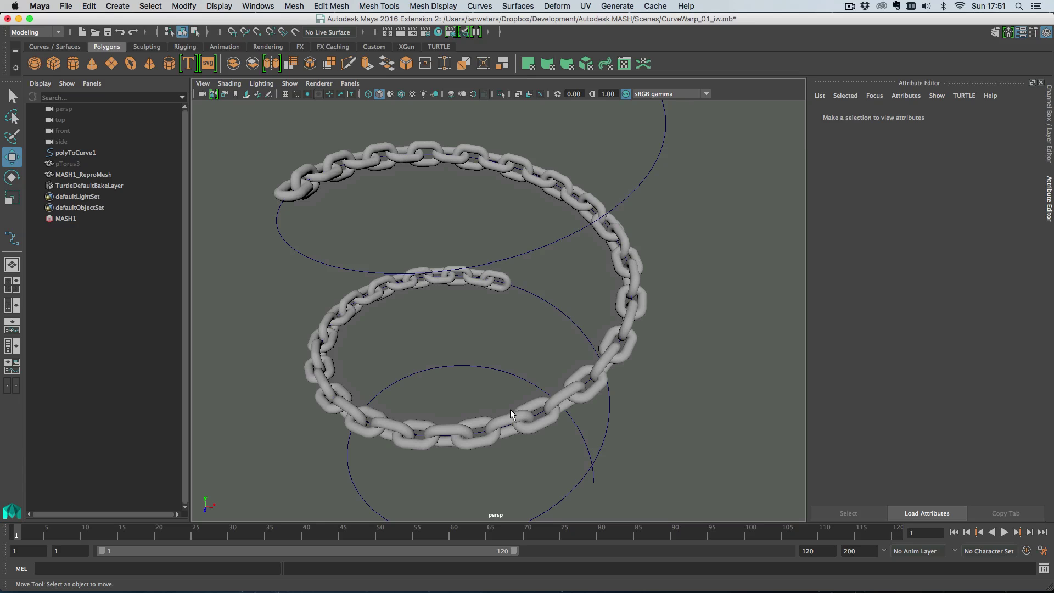
left_click_drag(399, 283, 506, 301, "alt")
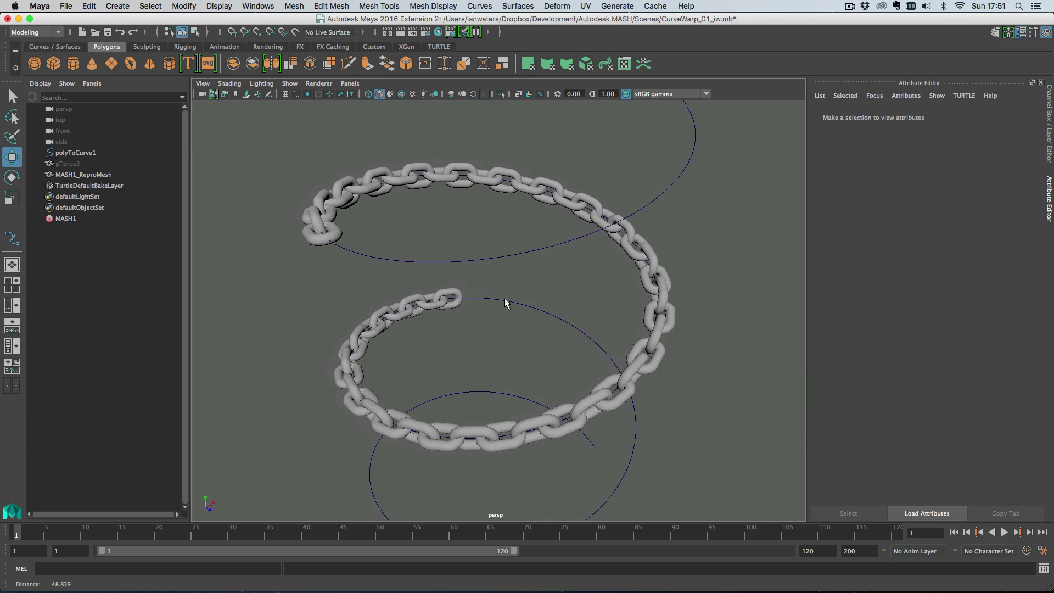
right_click_drag(506, 301, 379, 229, "alt")
left_click_drag(378, 229, 412, 259, "alt")
right_click_drag(412, 259, 503, 313, "alt")
middle_click_drag(502, 308, 519, 308, "alt")
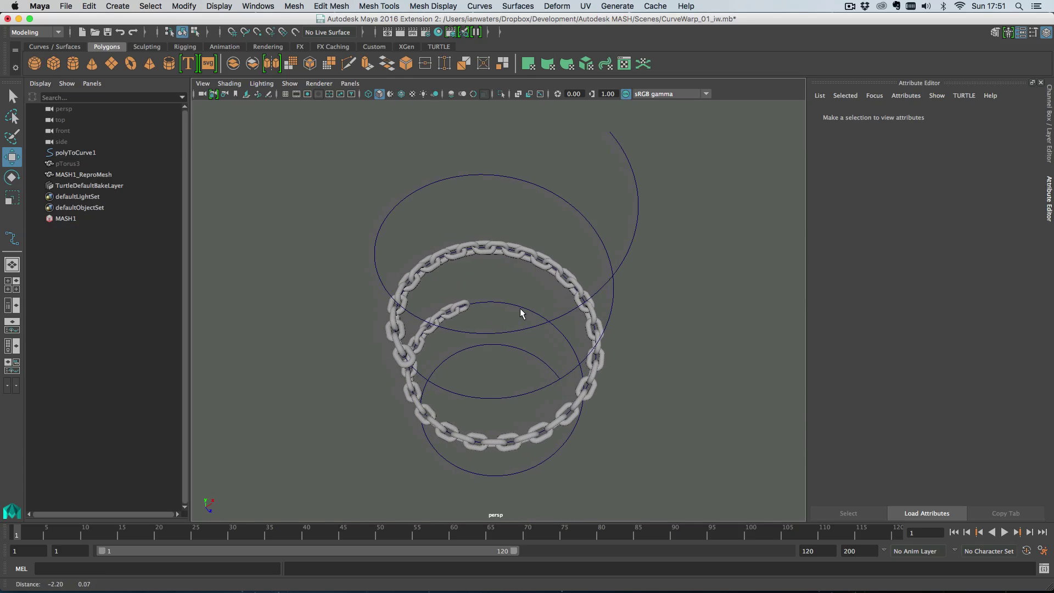
left_click_drag(520, 308, 518, 310, "alt")
right_click_drag(518, 310, 538, 322, "alt")
middle_click_drag(538, 321, 543, 326, "alt")
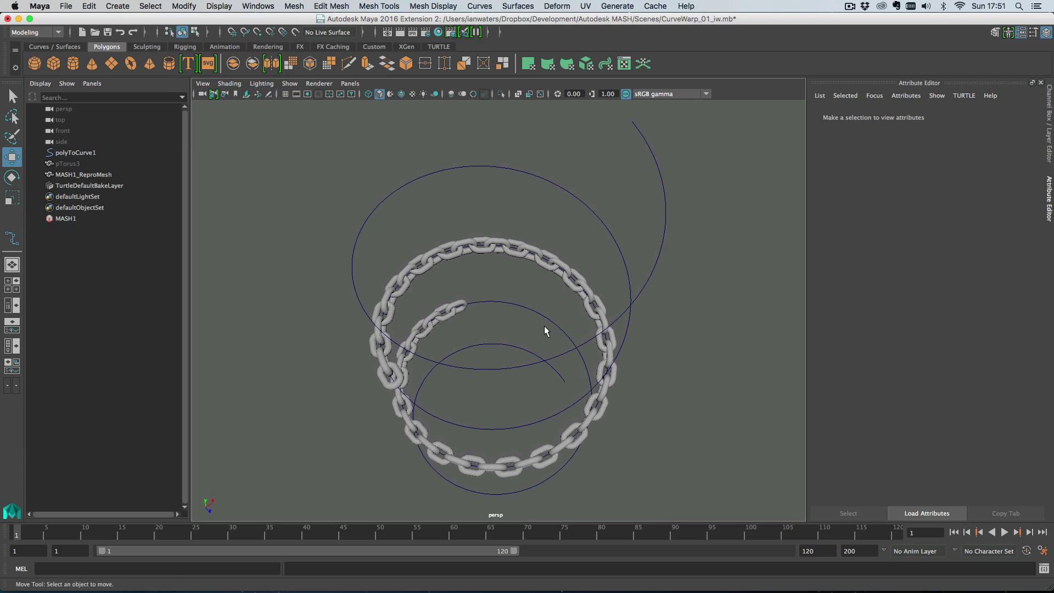
left_click_drag(543, 327, 430, 285, "alt")
left_click_drag(398, 244, 436, 259, "alt")
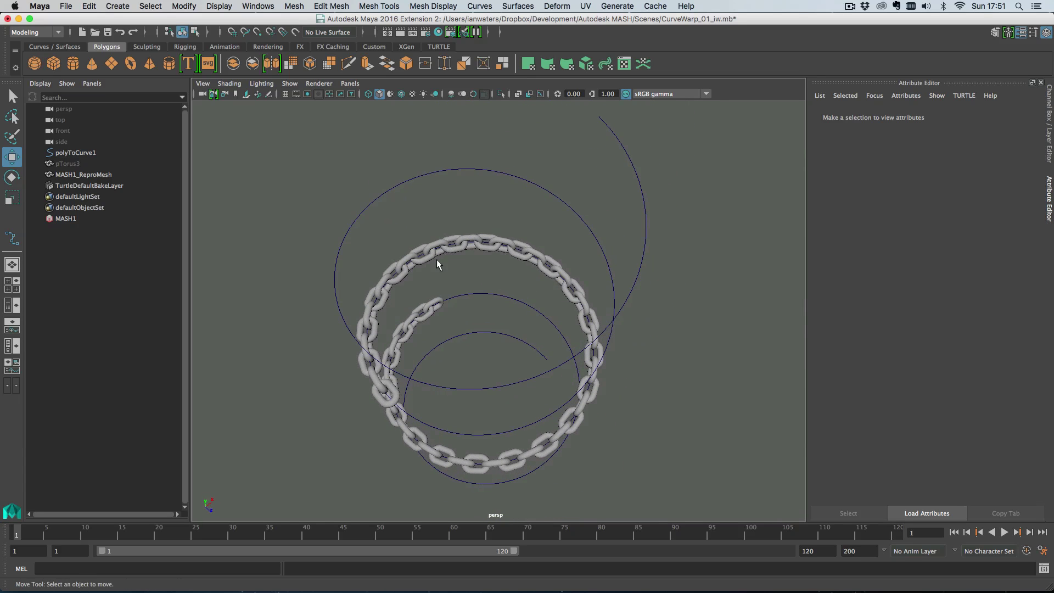